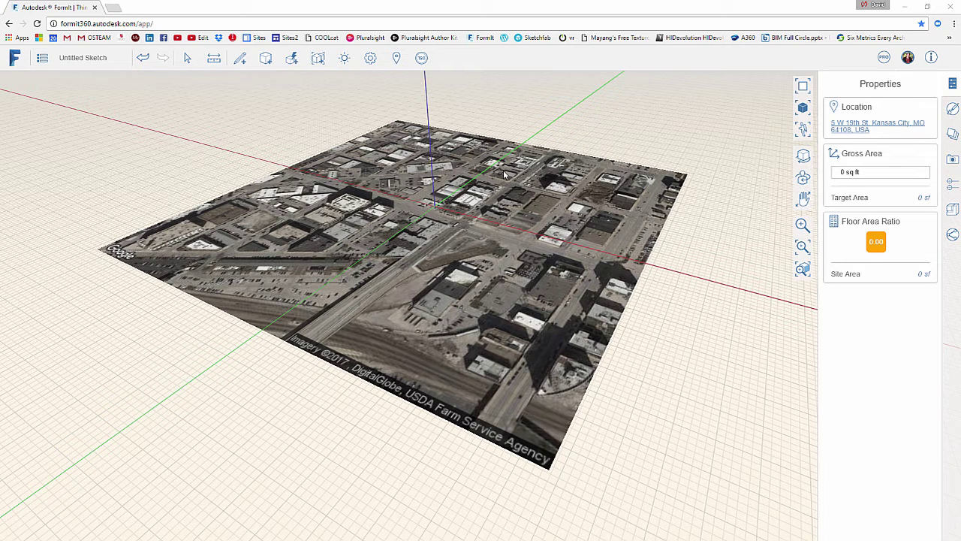
- Orbit and zoom until the street intersection at the satellite image's origin fills the view
drag(547, 199, 478, 261)
scroll(478, 255, up, 5)
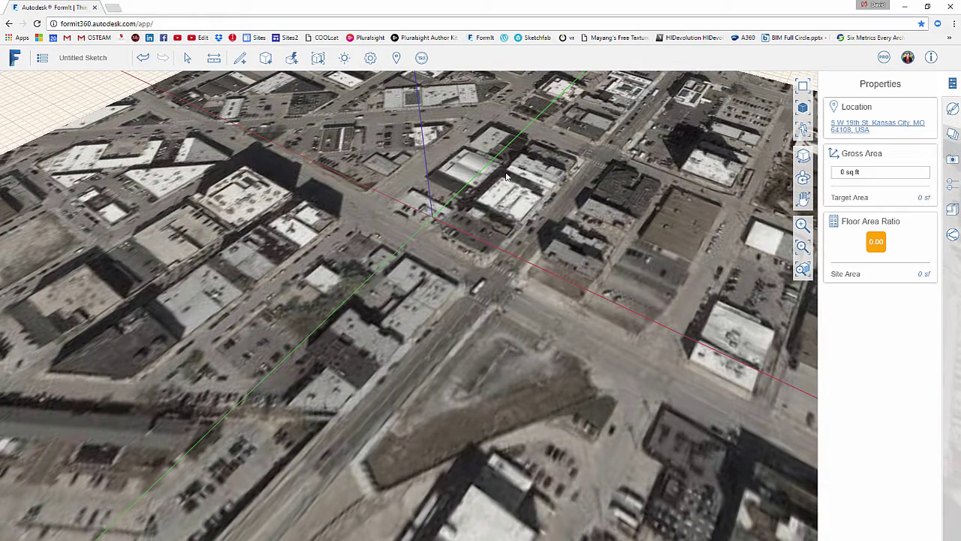
scroll(460, 257, down, 8)
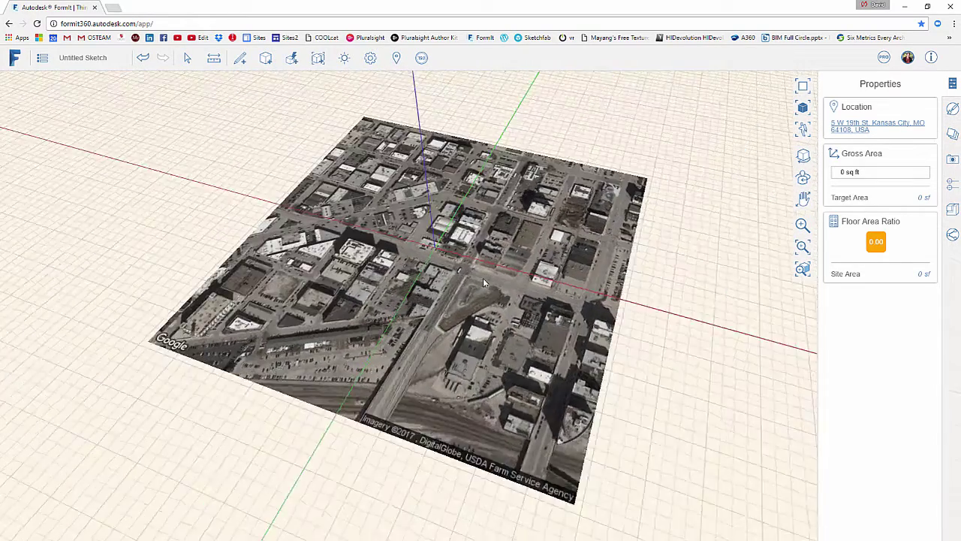
drag(483, 282, 460, 288)
scroll(481, 248, up, 6)
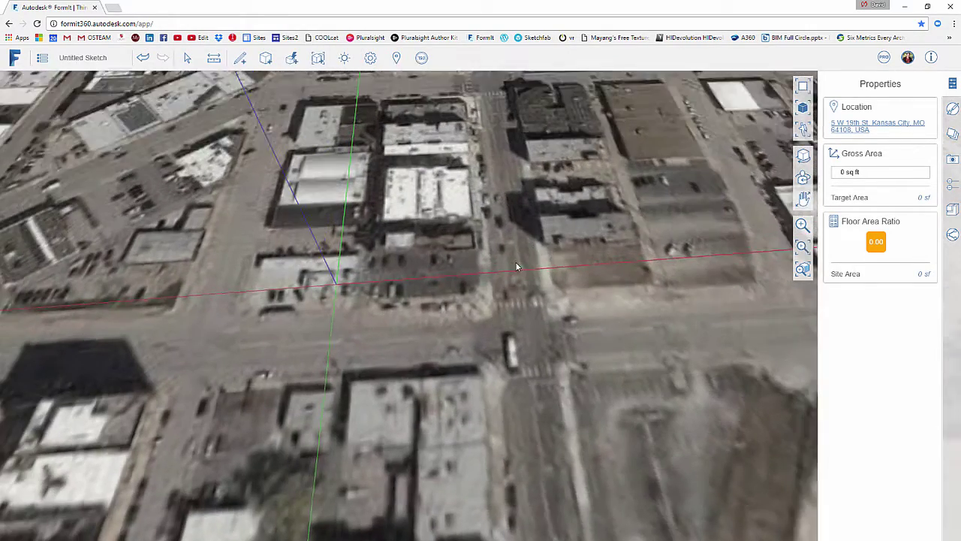
drag(516, 267, 495, 275)
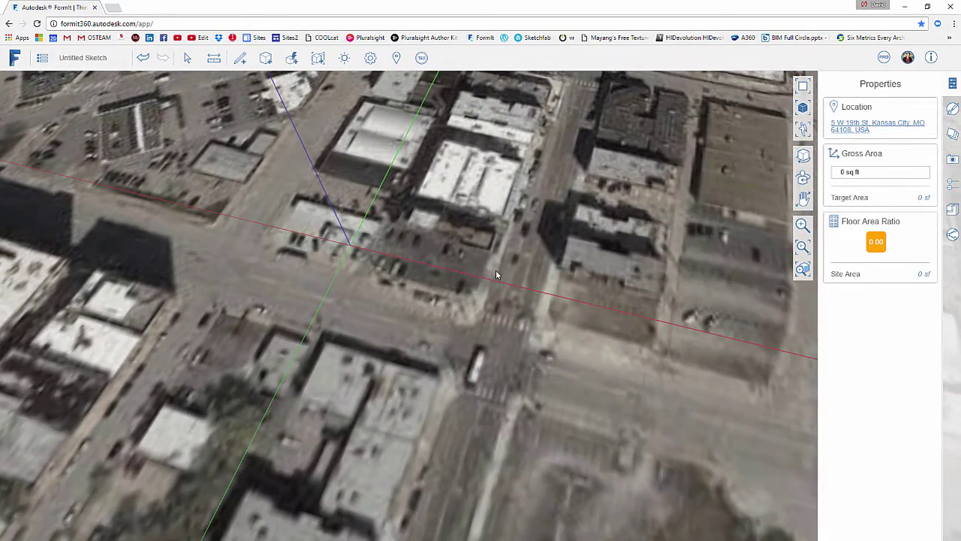
scroll(413, 286, down, 6)
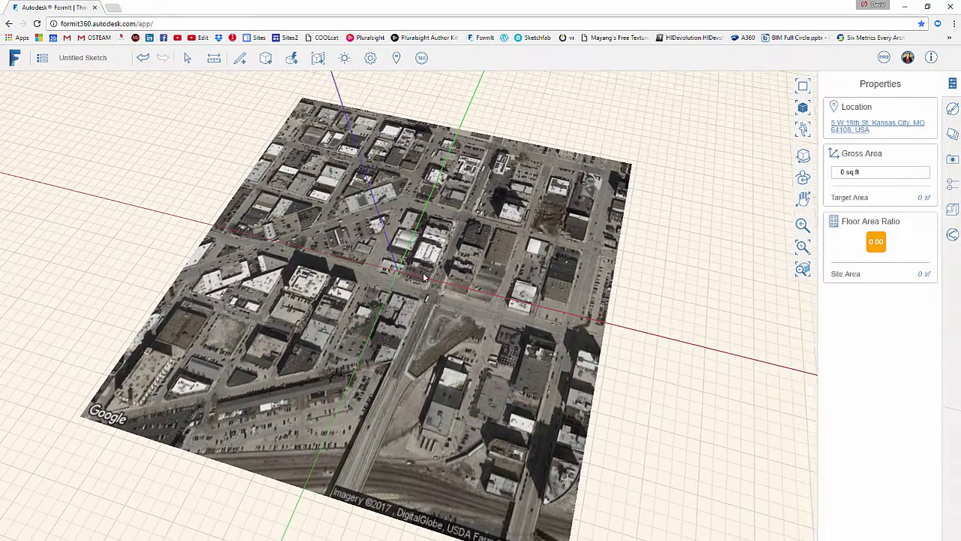
drag(423, 277, 426, 268)
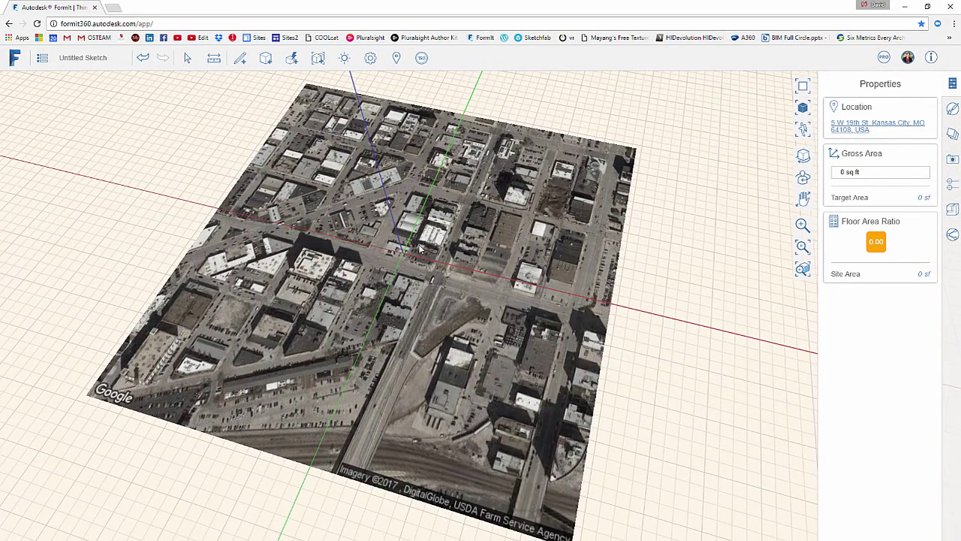
scroll(421, 250, up, 5)
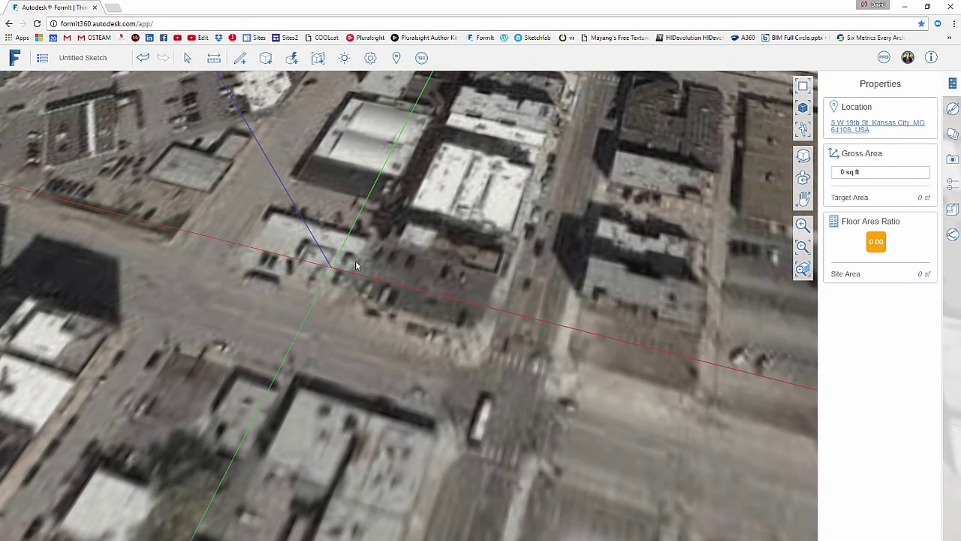
scroll(489, 300, down, 6)
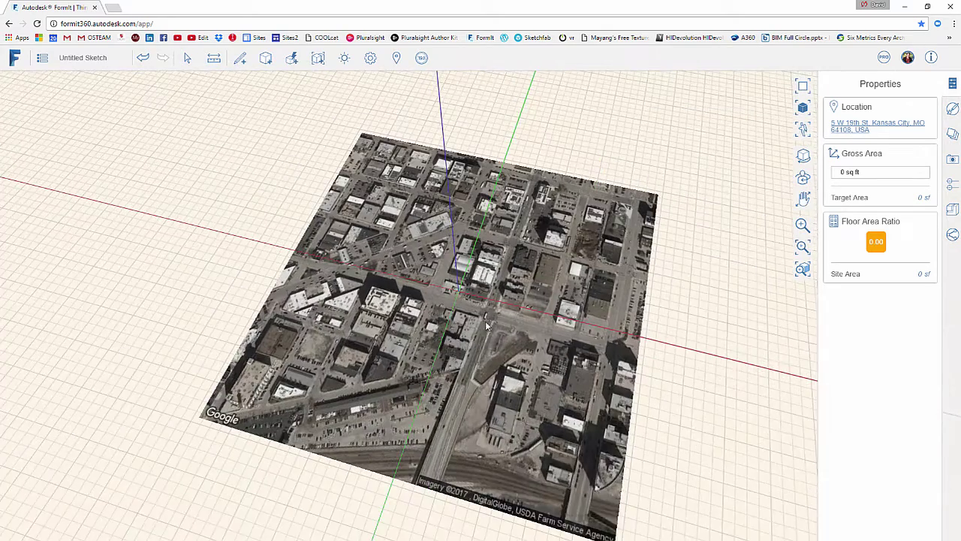
drag(485, 321, 425, 311)
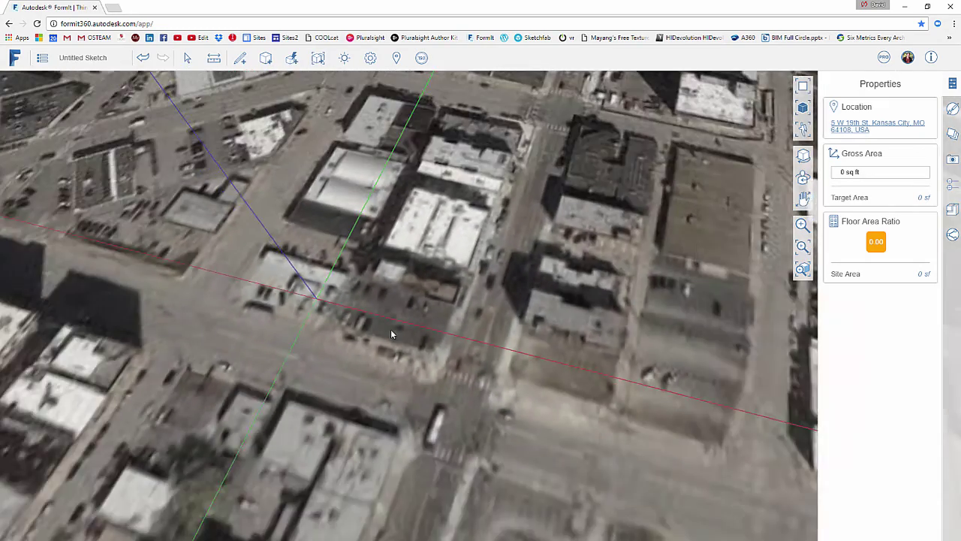
scroll(397, 297, down, 5)
- Zoom out and pan back toward the full satellite site image
scroll(397, 297, up, 2)
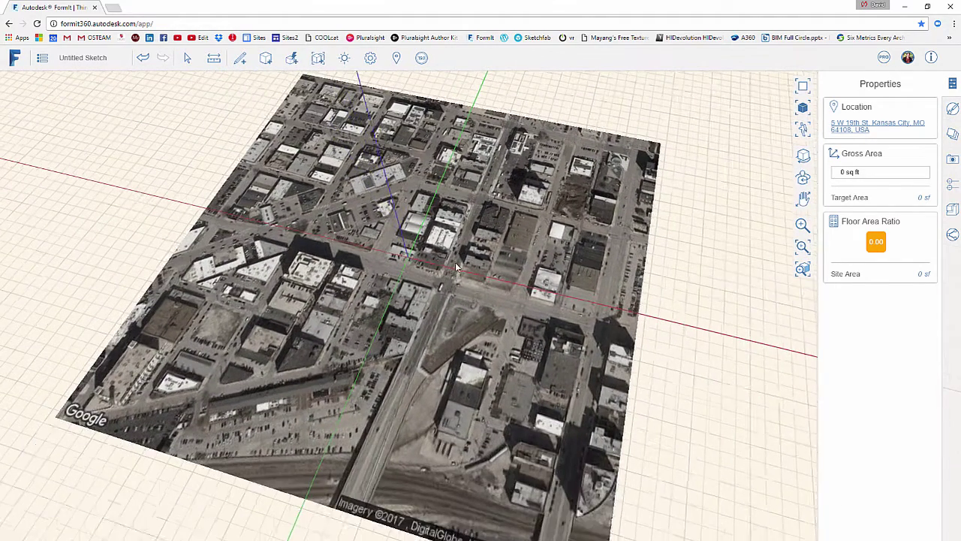
scroll(356, 315, up, 2)
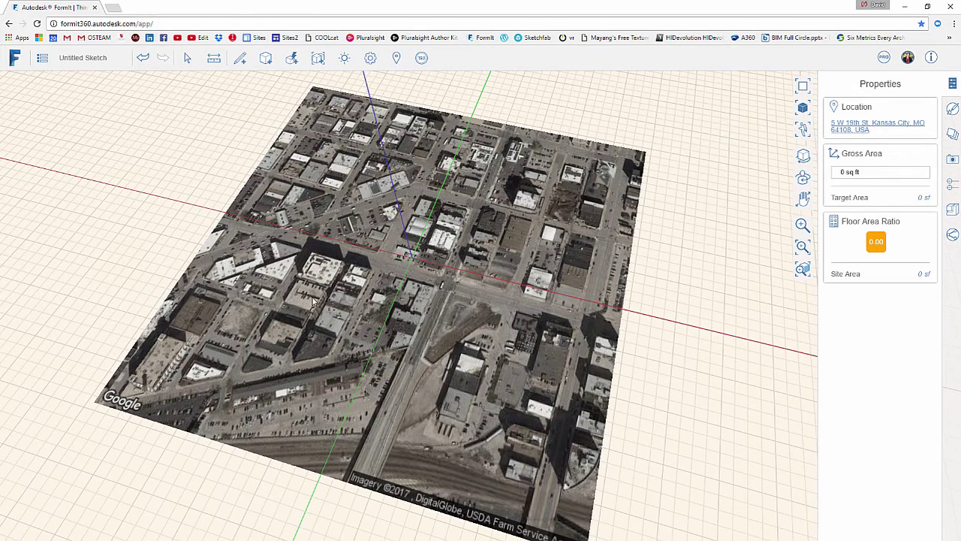
scroll(318, 305, down, 1)
scroll(341, 305, down, 1)
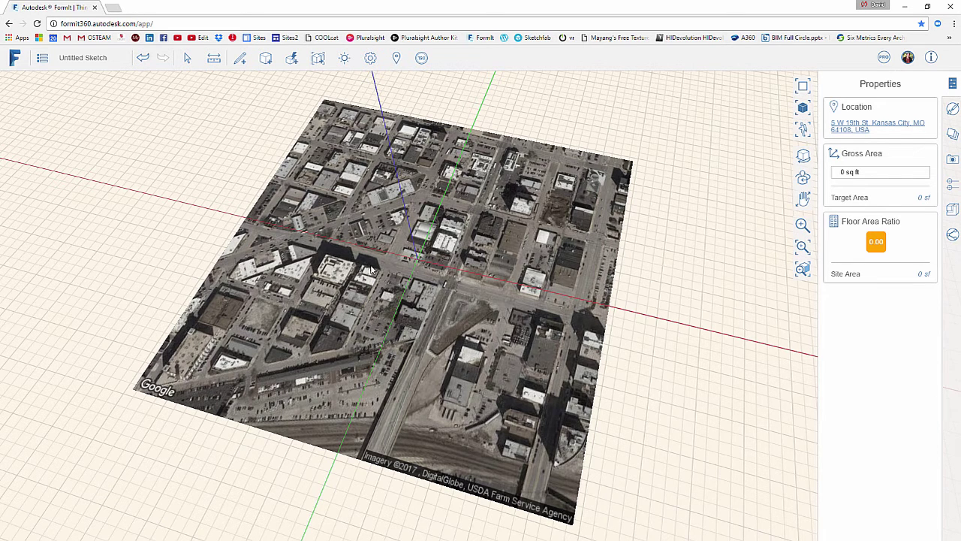
mouse_move(373, 269)
mouse_down()
mouse_move(382, 258)
mouse_move(388, 270)
mouse_up()
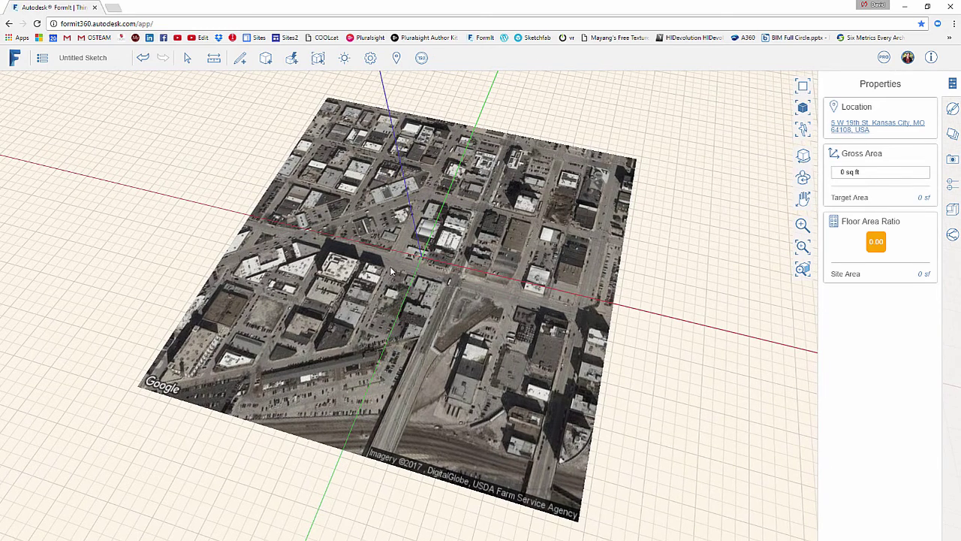
drag(392, 271, 395, 260)
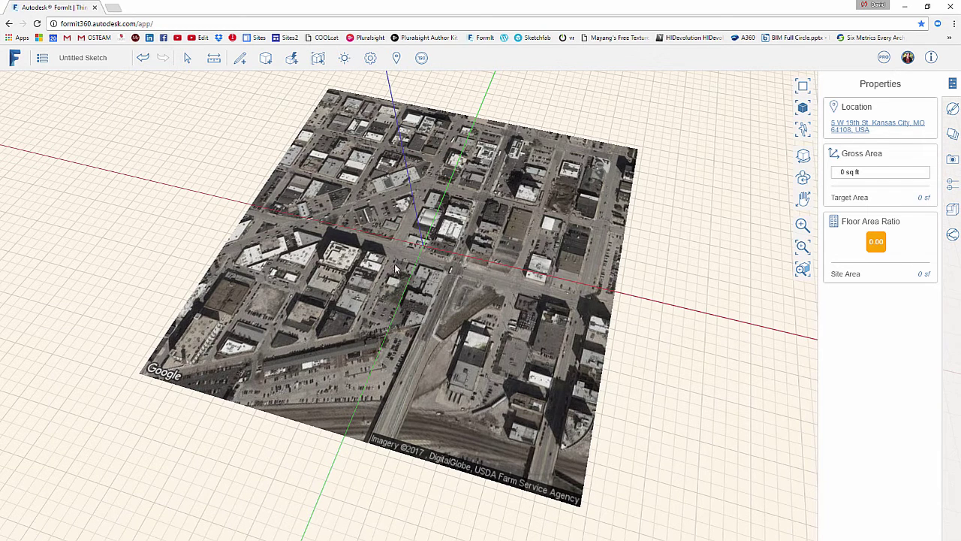
drag(394, 264, 392, 274)
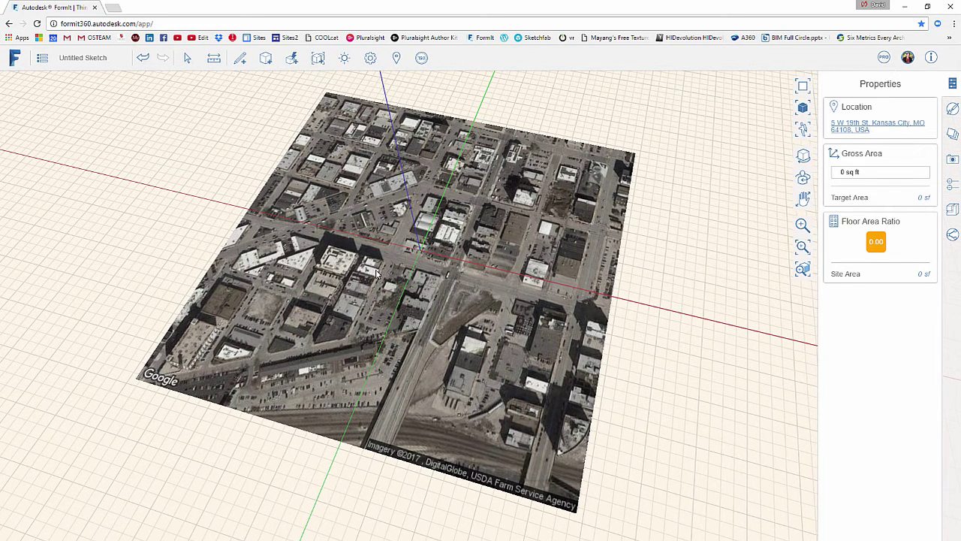
drag(375, 278, 379, 279)
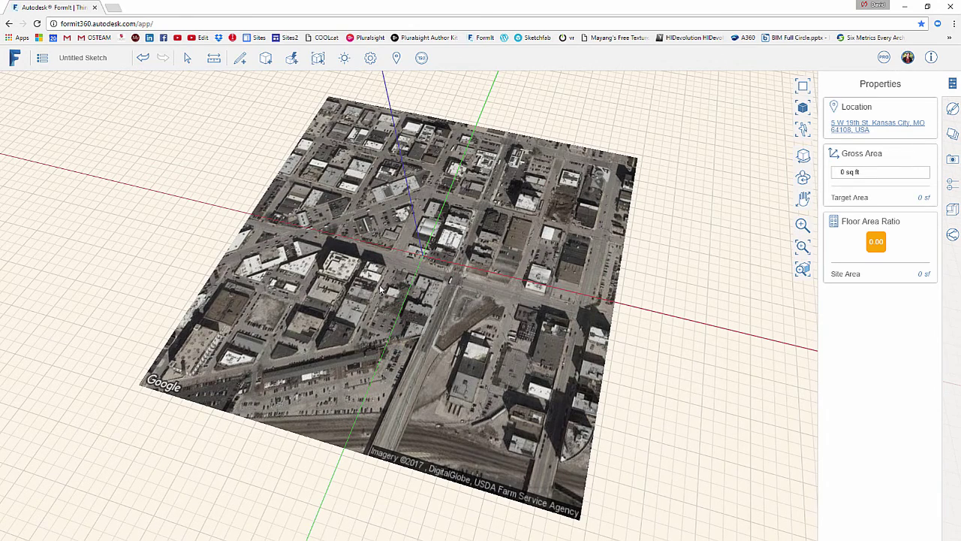
- Orbit and zoom until the entire imagery tile lies visible on the ground grid
drag(391, 289, 451, 300)
scroll(462, 310, up, 3)
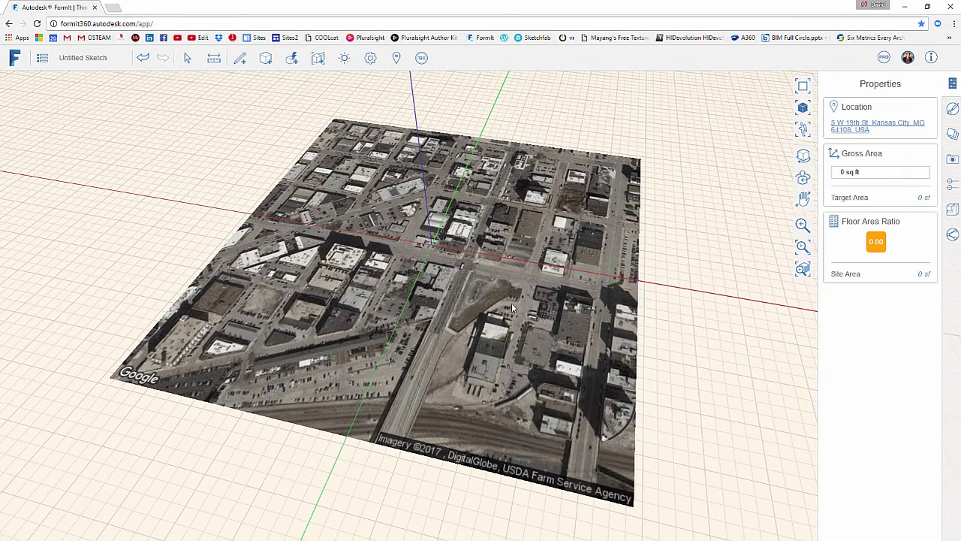
drag(508, 310, 517, 288)
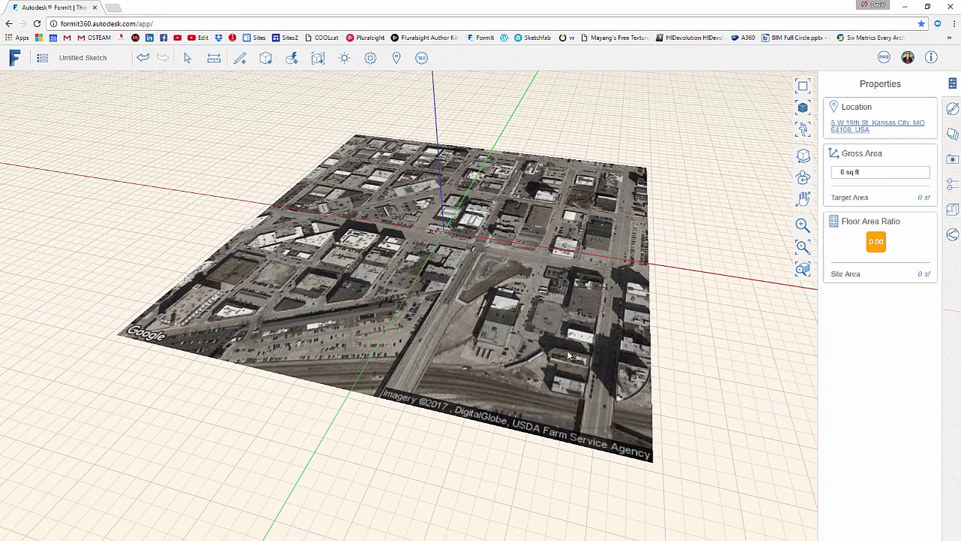
drag(570, 357, 572, 364)
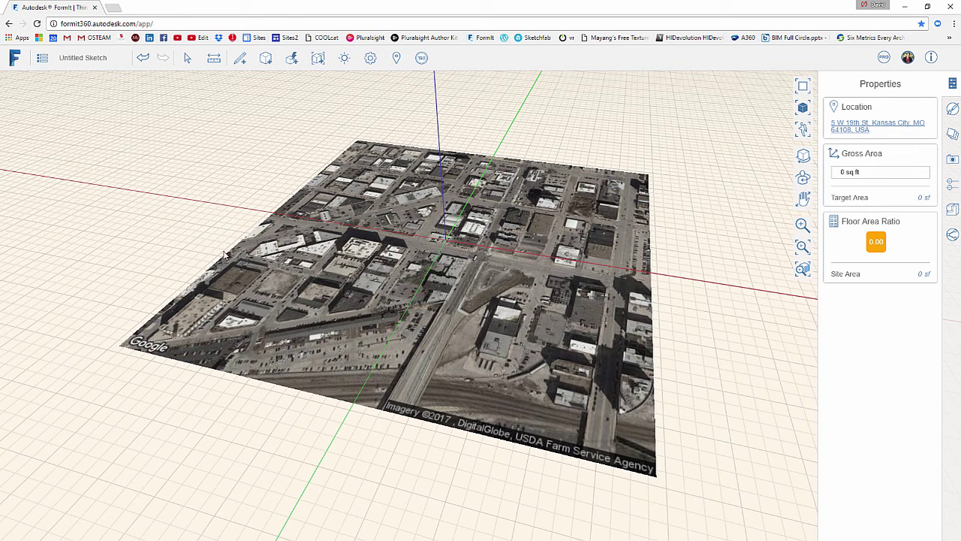
drag(577, 344, 568, 325)
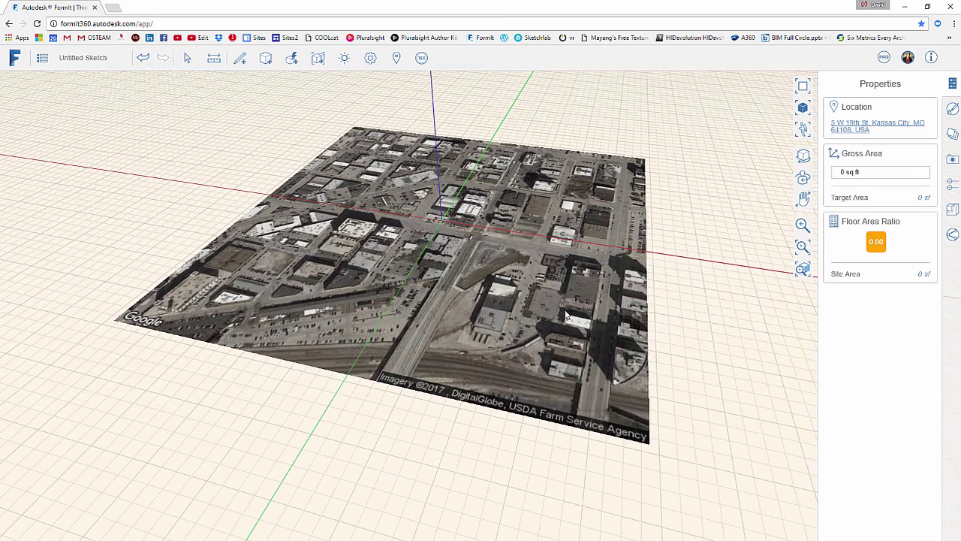
drag(557, 306, 539, 343)
scroll(539, 338, up, 5)
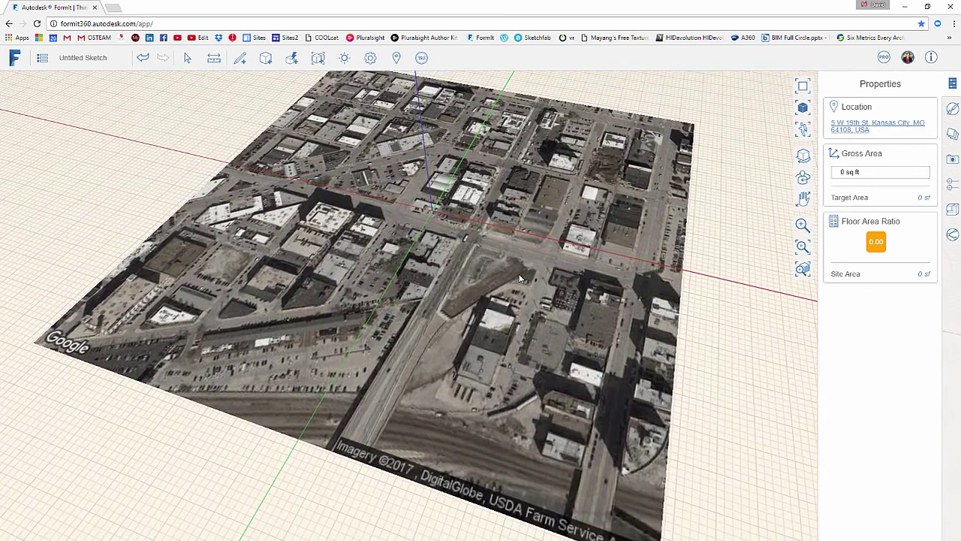
drag(520, 278, 496, 294)
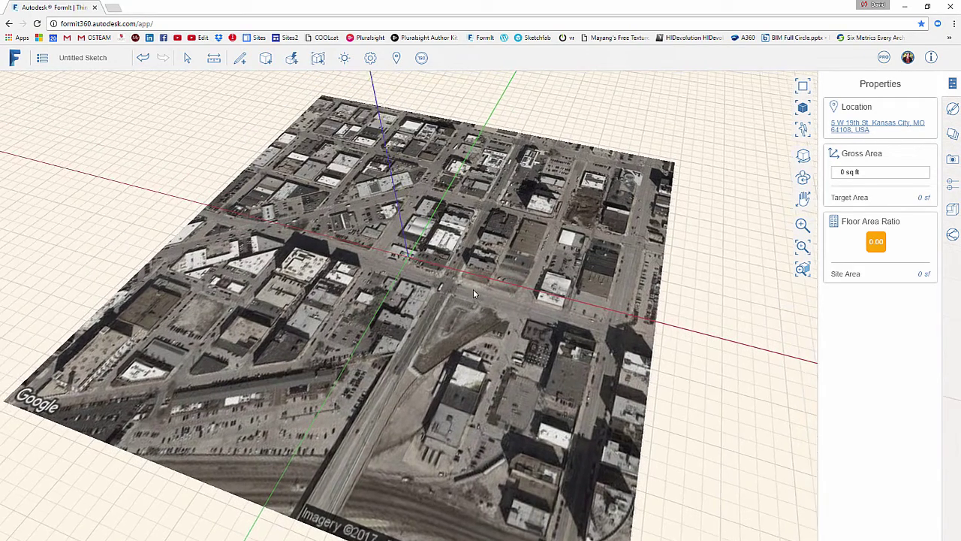
scroll(472, 292, up, 3)
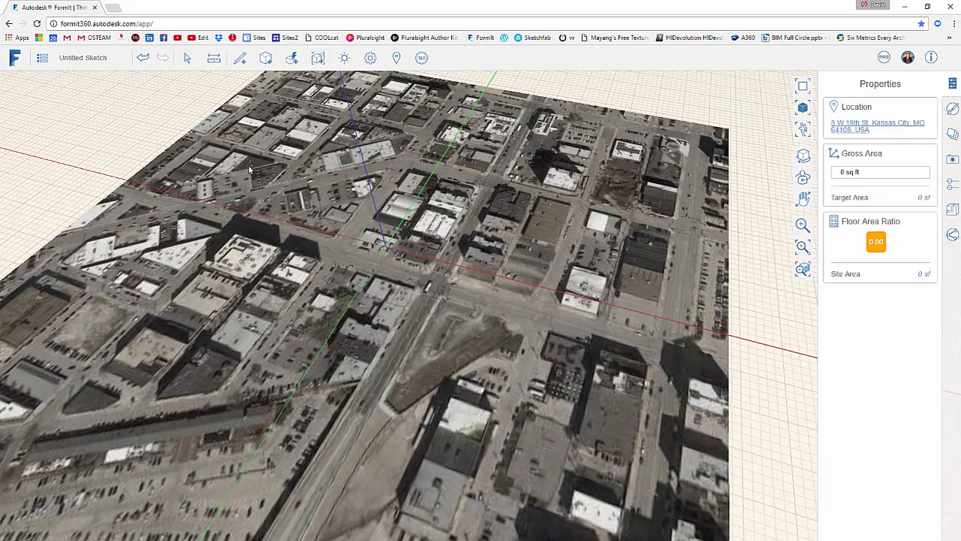
scroll(241, 150, down, 5)
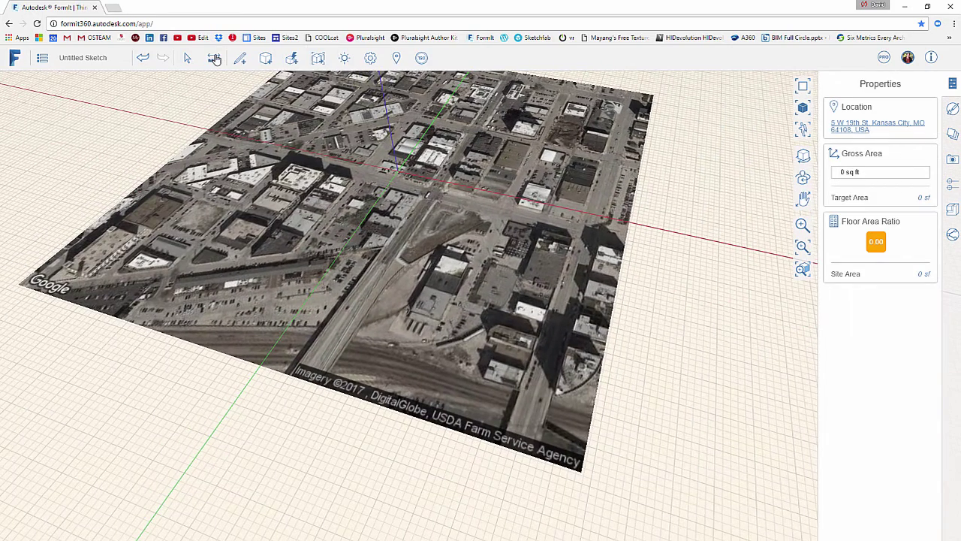
- Pick the Measure tool, then switch off Snap to Grid in Application Settings
click(214, 60)
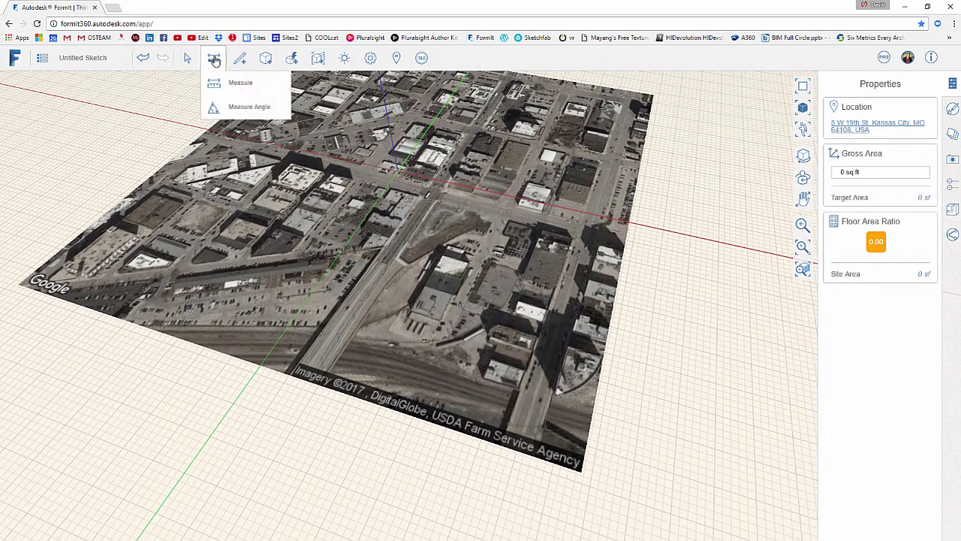
click(229, 83)
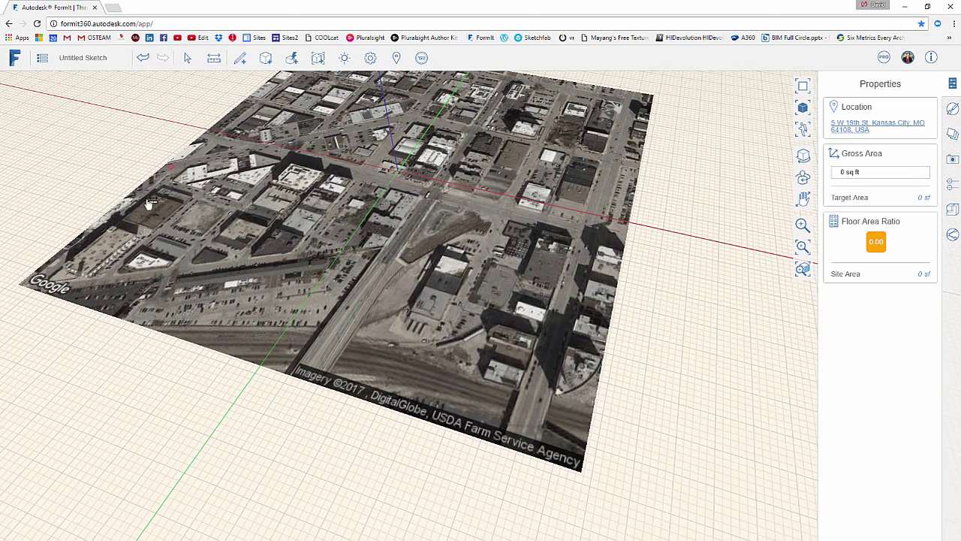
scroll(45, 245, up, 5)
scroll(99, 253, up, 4)
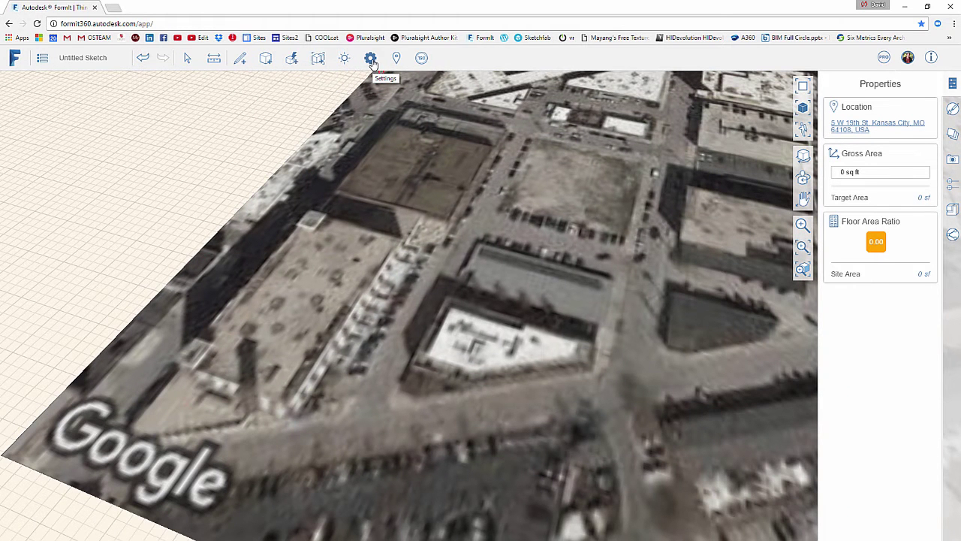
click(371, 60)
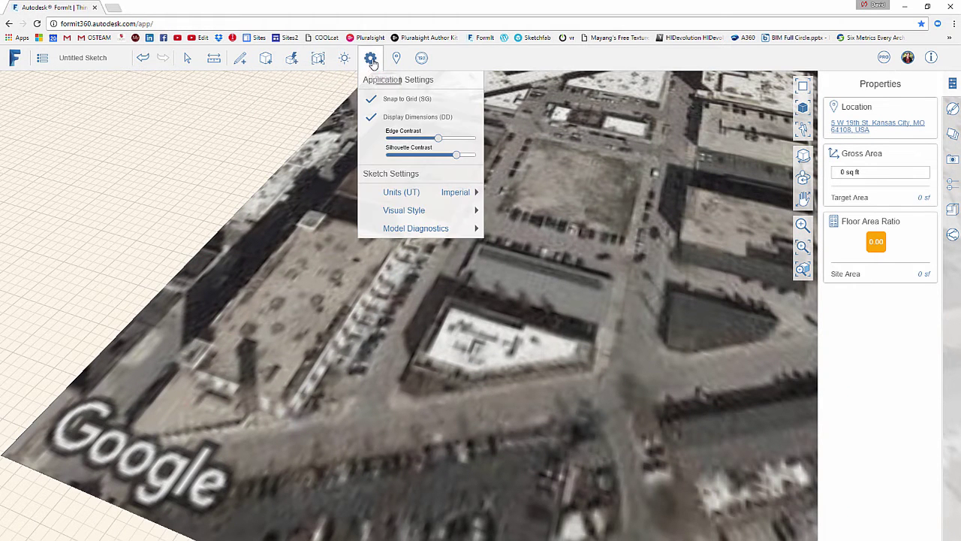
click(404, 101)
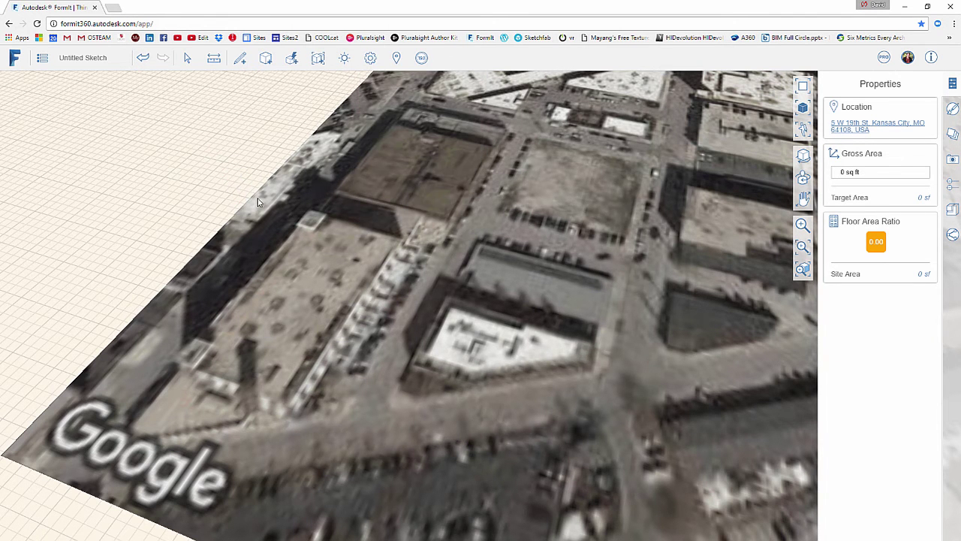
- Anchor a Measure at the map's left edge, zoom out, and dismiss the Set Length entry
scroll(258, 199, up, 3)
mouse_move(245, 60)
mouse_move(215, 62)
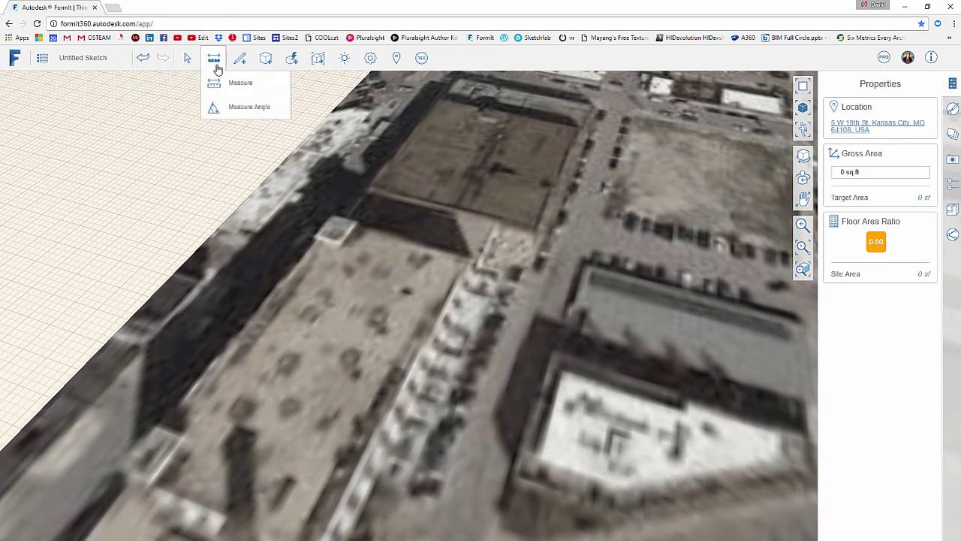
click(229, 112)
scroll(253, 213, up, 5)
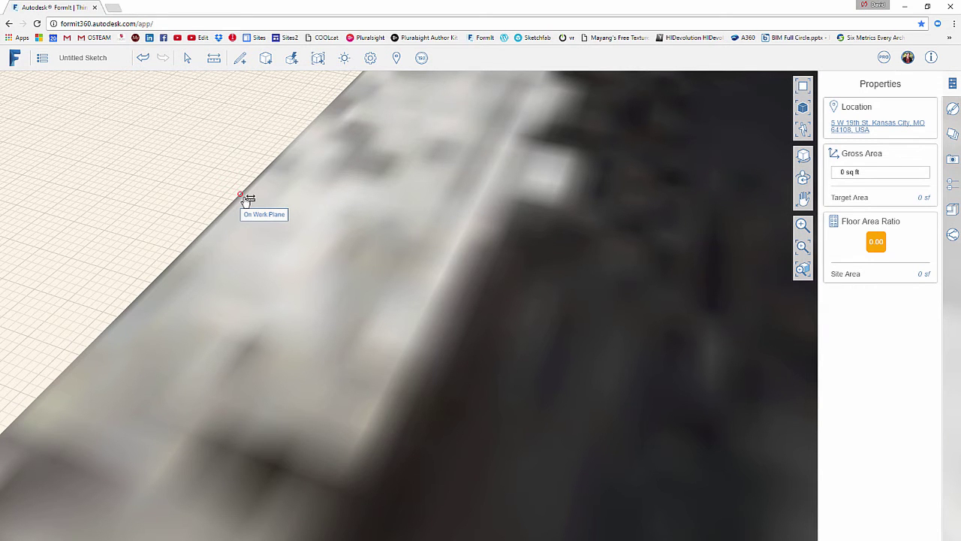
click(241, 195)
click(257, 204)
scroll(376, 230, down, 6)
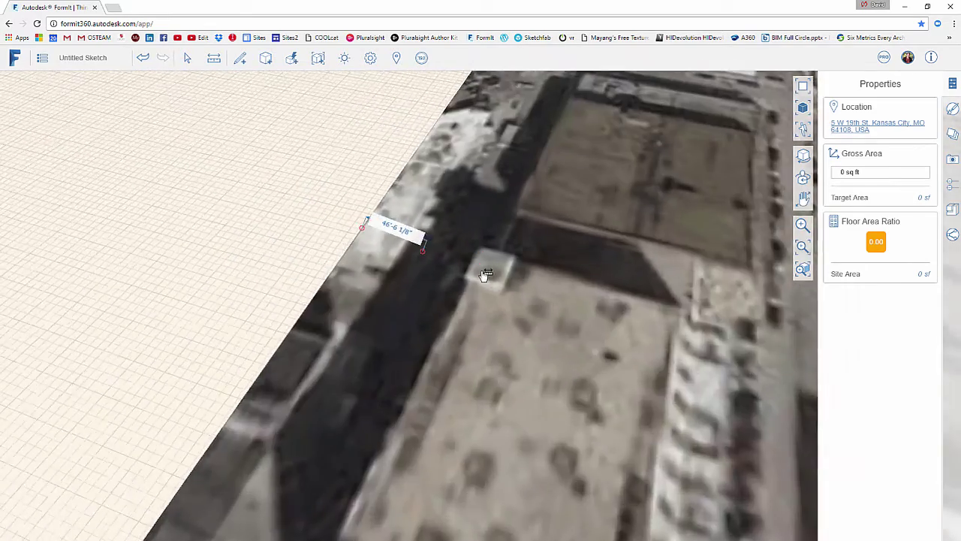
scroll(486, 275, down, 8)
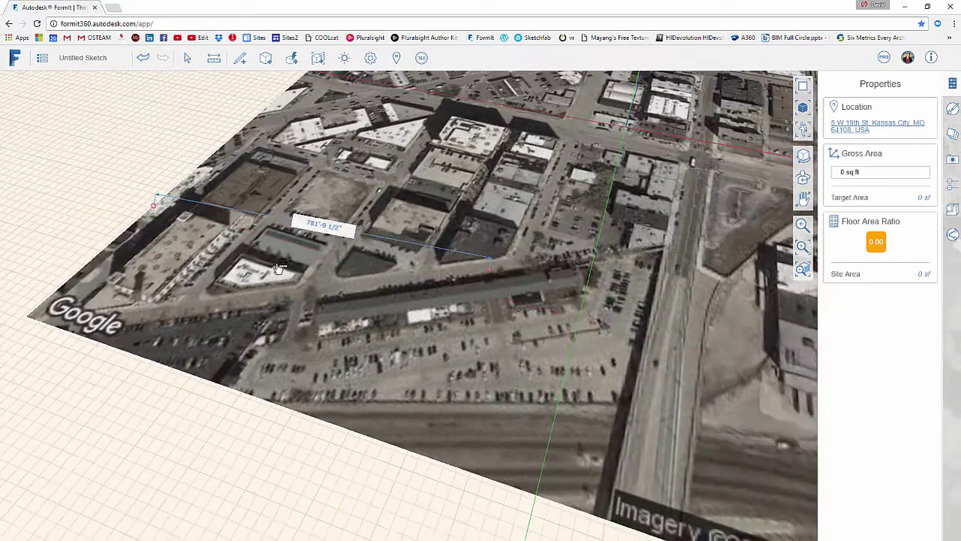
scroll(278, 268, down, 6)
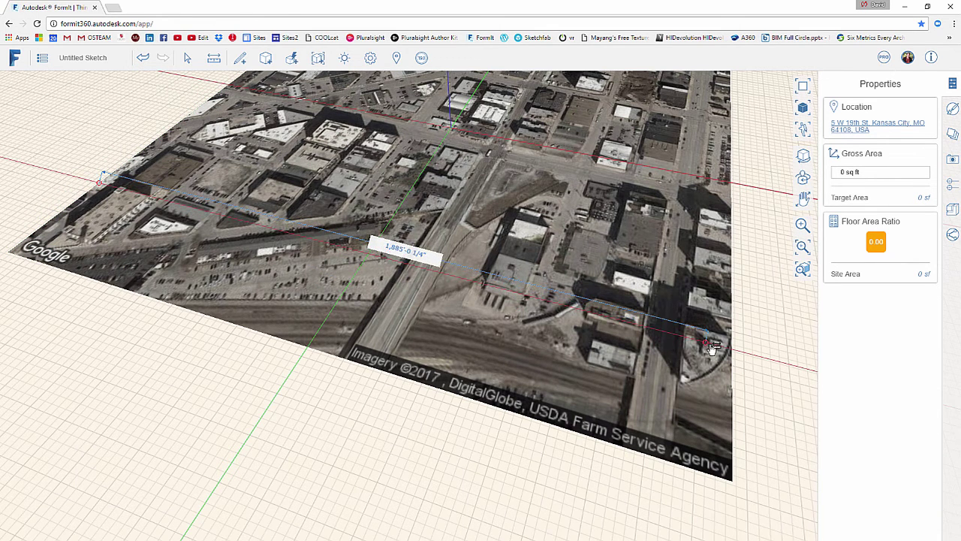
key(Return)
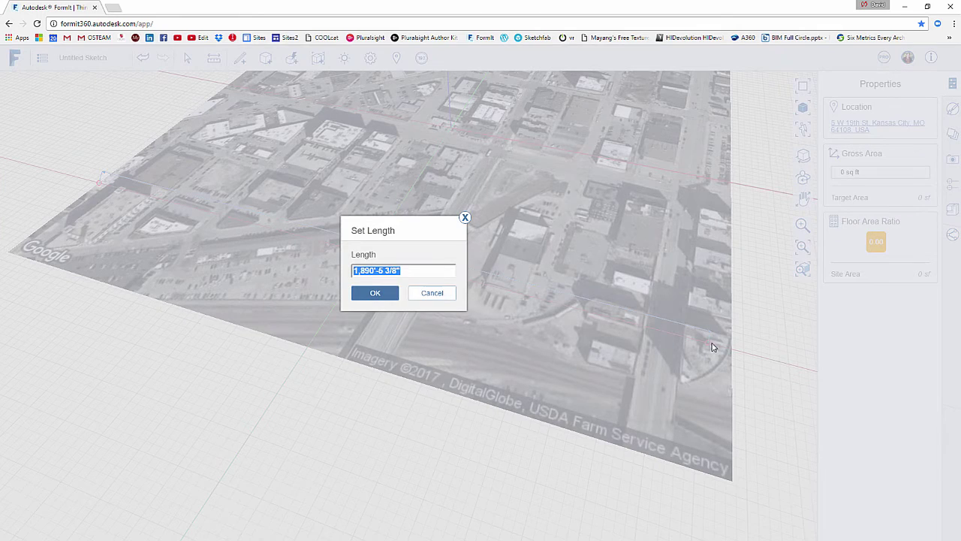
click(432, 299)
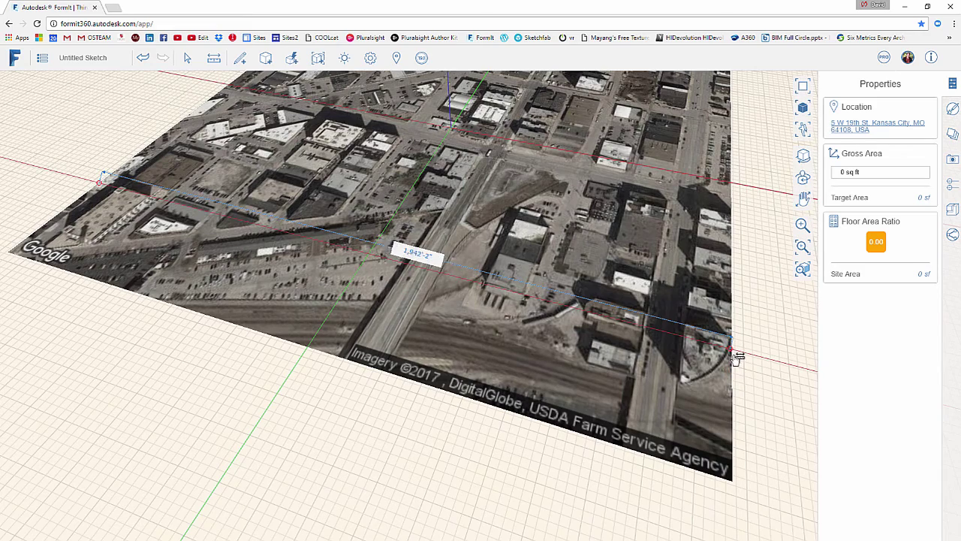
- End the measurement at the map's right edge, reading 1,945'-8 1/2"
scroll(738, 358, up, 2)
scroll(740, 356, up, 3)
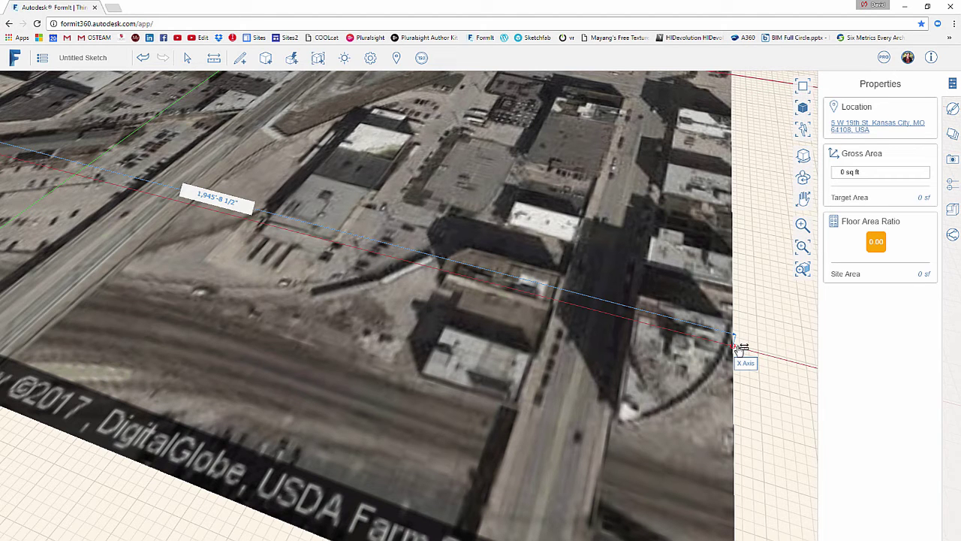
click(736, 346)
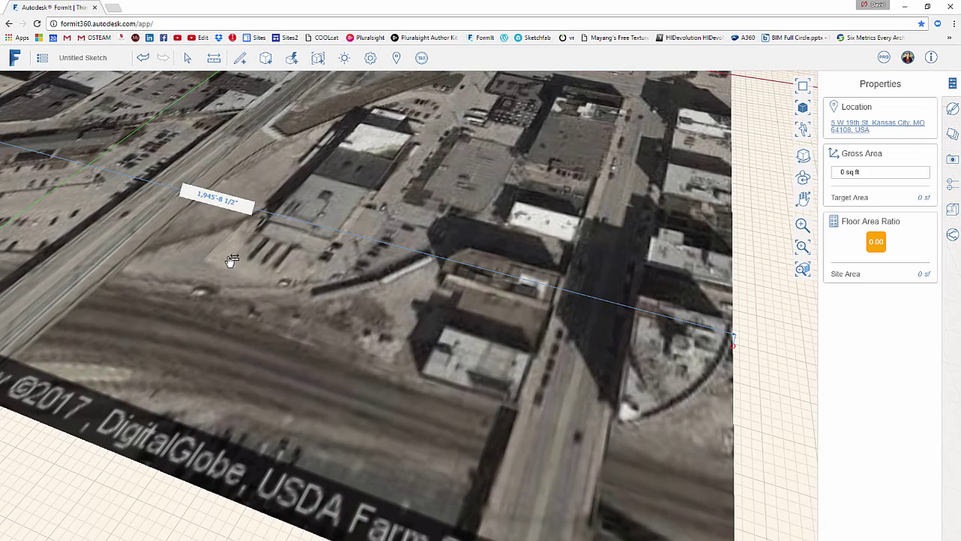
- Zoom out and pan to centre the whole aerial map in view
scroll(231, 262, down, 5)
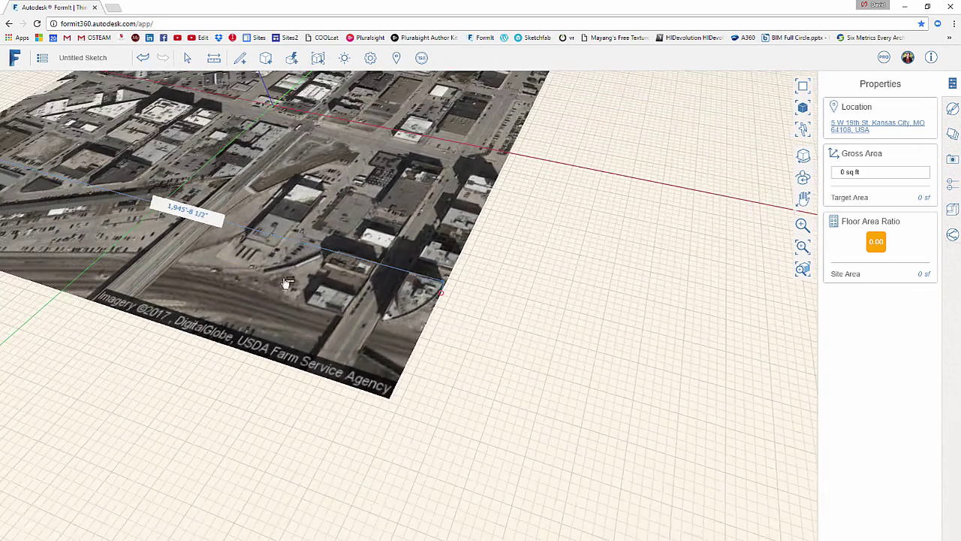
drag(286, 282, 444, 272)
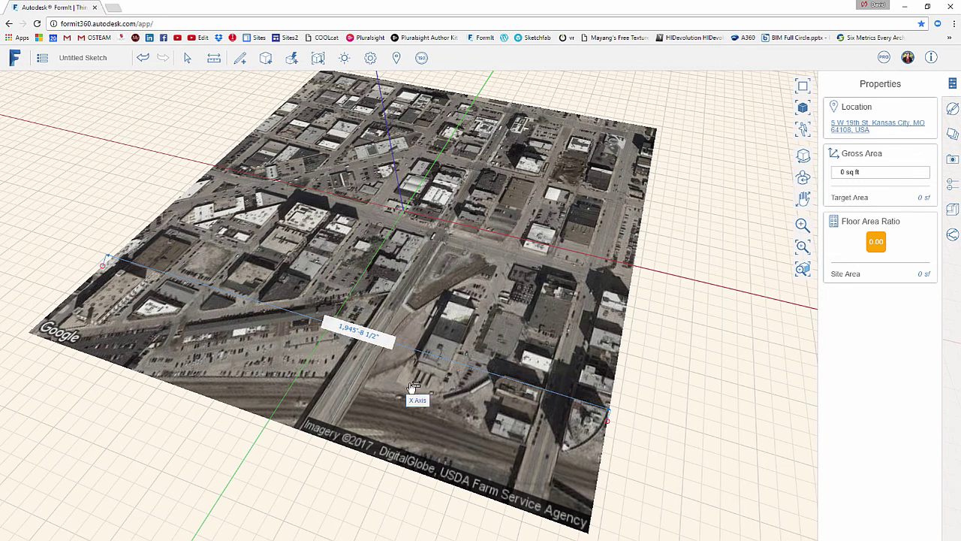
scroll(381, 255, down, 2)
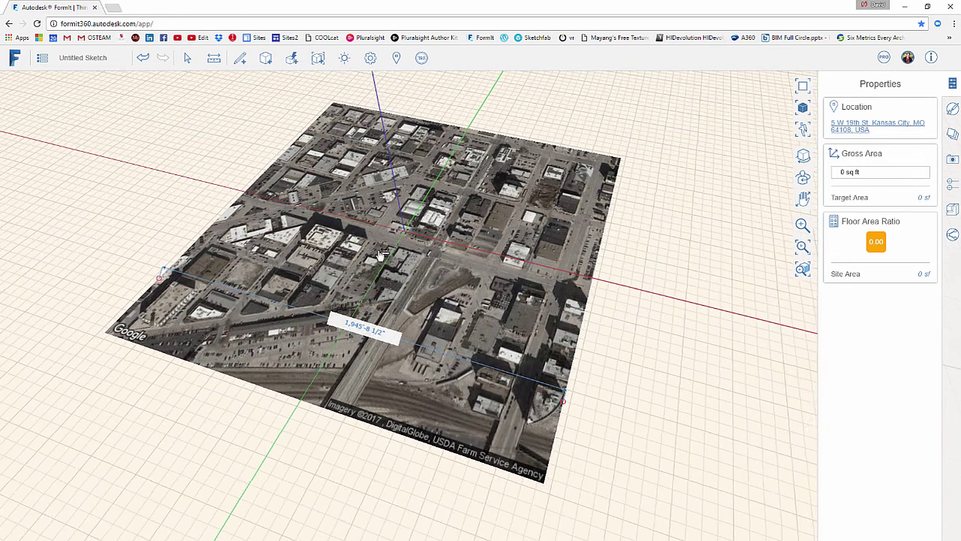
scroll(693, 238, down, 1)
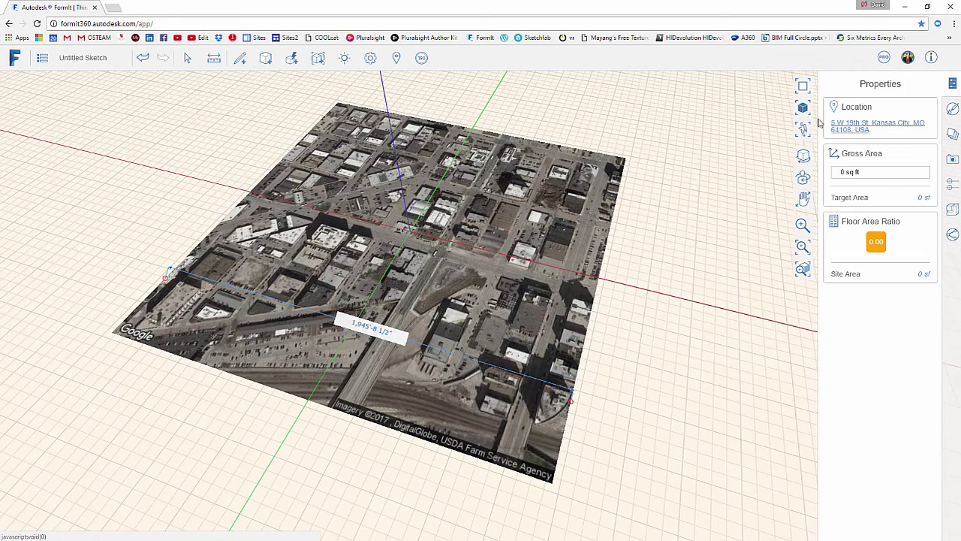
drag(654, 127, 658, 126)
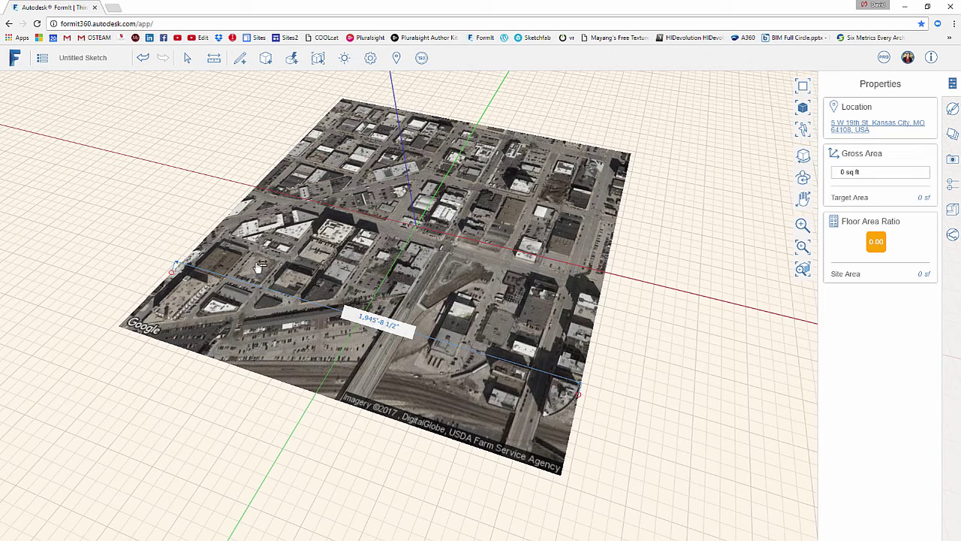
- Clear the 1,945'-8 1/2" measurement and frame the aerial map from directly above
click(659, 294)
drag(661, 293, 746, 269)
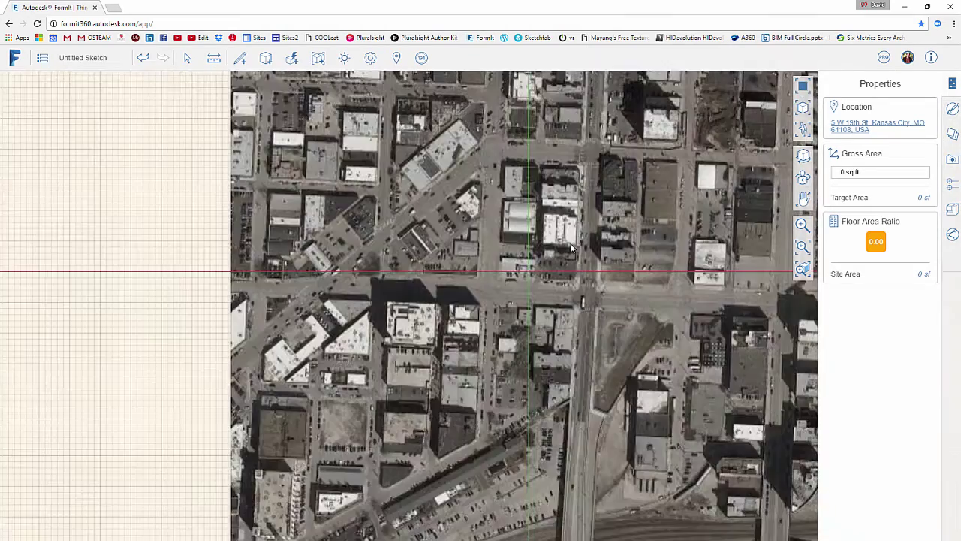
scroll(463, 258, up, 3)
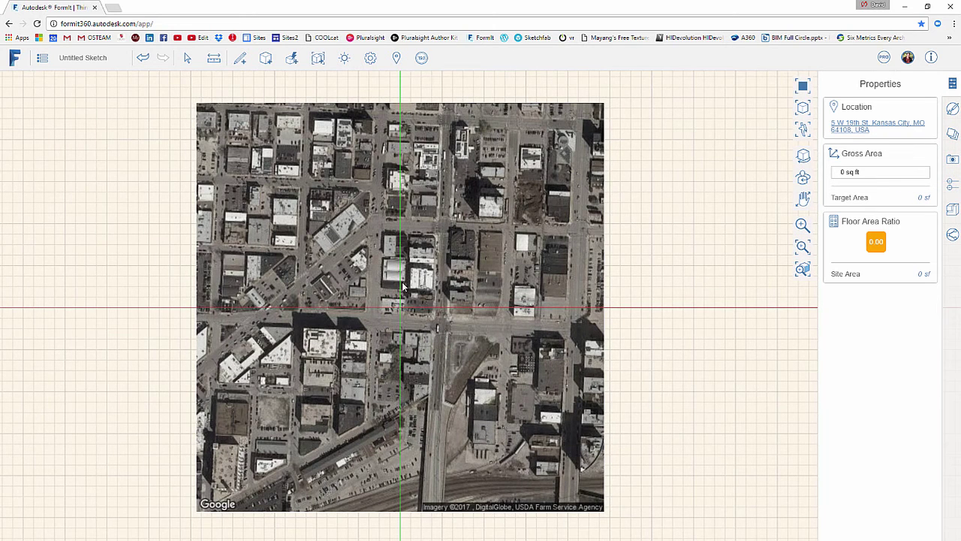
drag(404, 286, 404, 278)
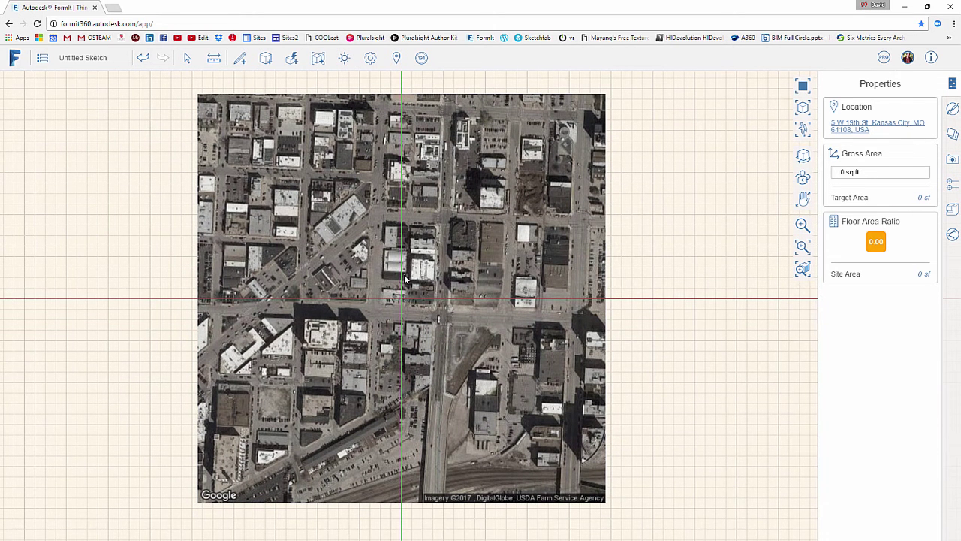
- In Photoshop, create a new Clipboard-preset document and paste the FormIt screenshot into it
key(alt+Tab)
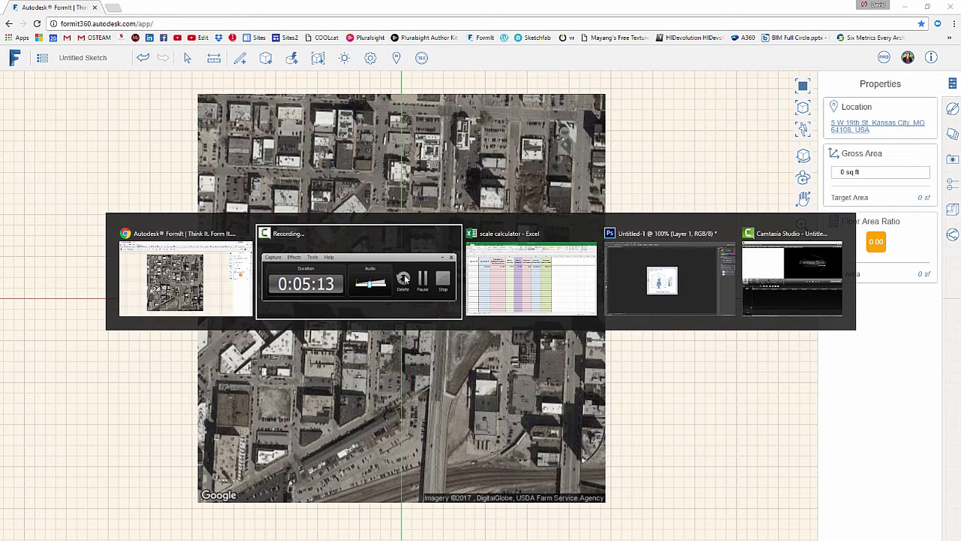
key(alt+Tab)
key(alt+Tab)
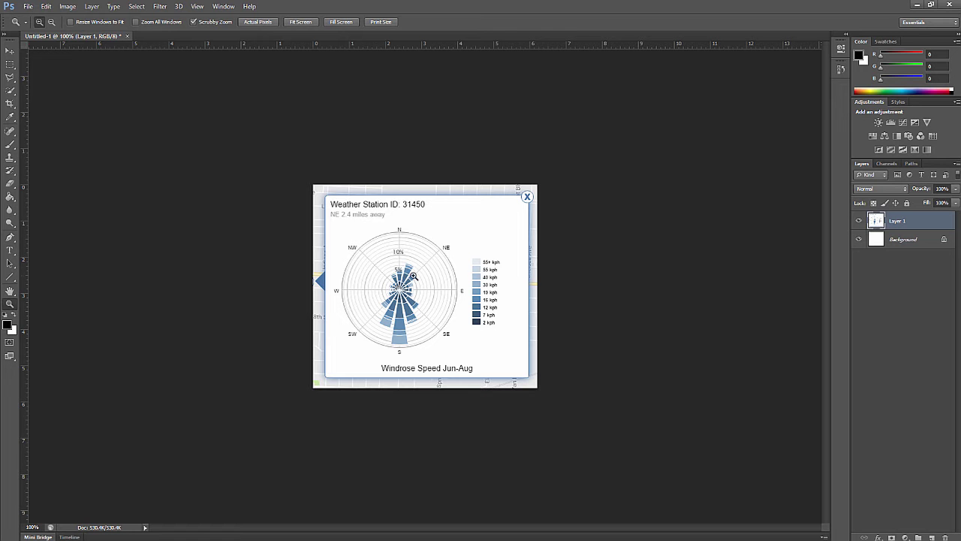
click(28, 6)
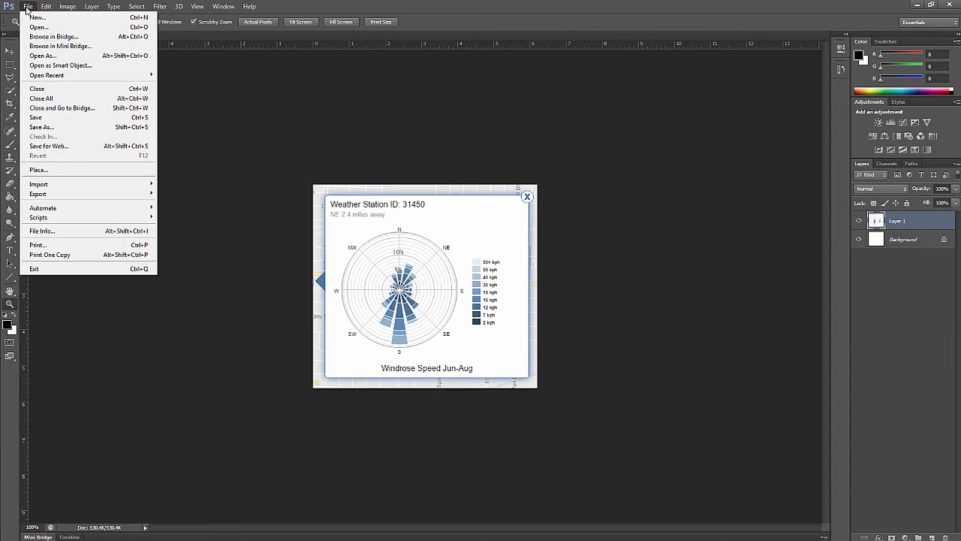
click(34, 15)
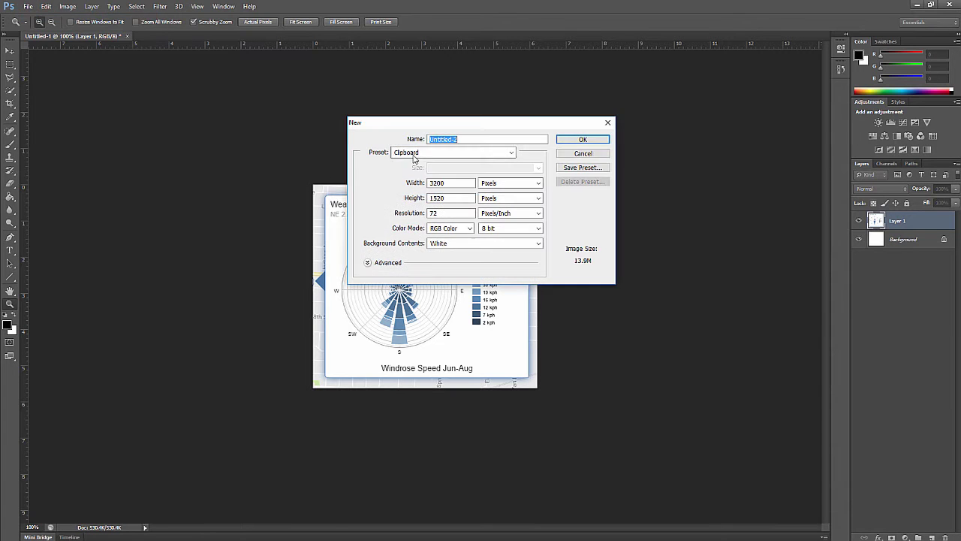
click(586, 140)
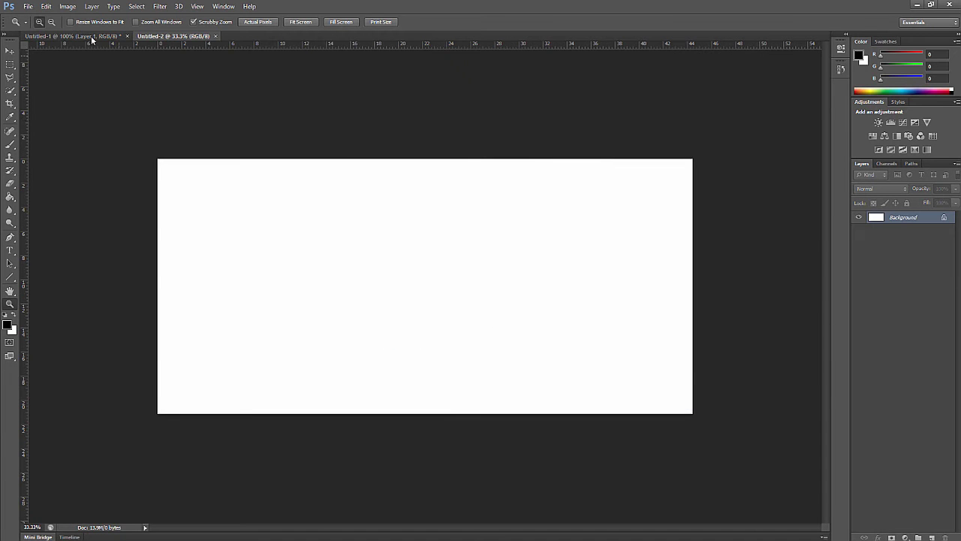
click(46, 6)
click(52, 93)
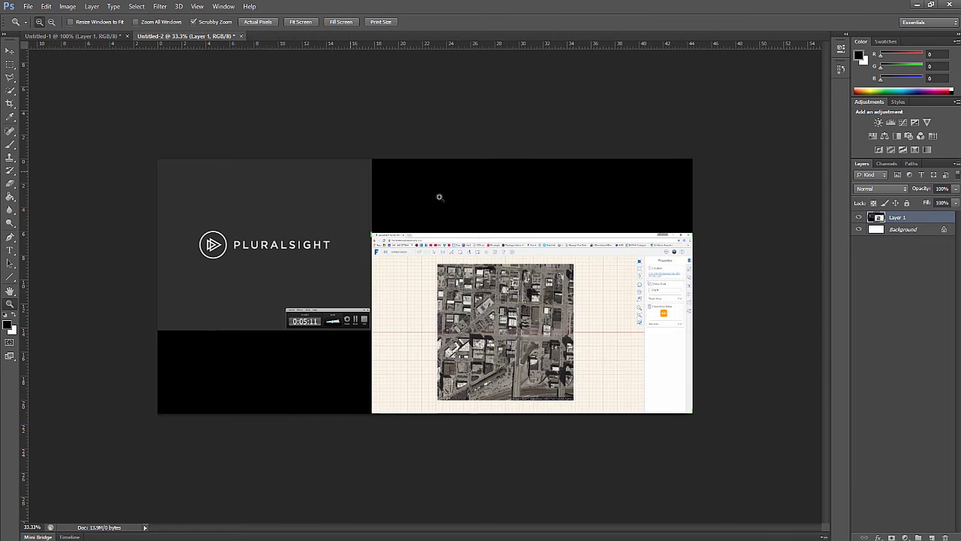
- Crop the pasted screenshot down to the square aerial map and zoom to 50%
click(10, 103)
drag(169, 292, 439, 296)
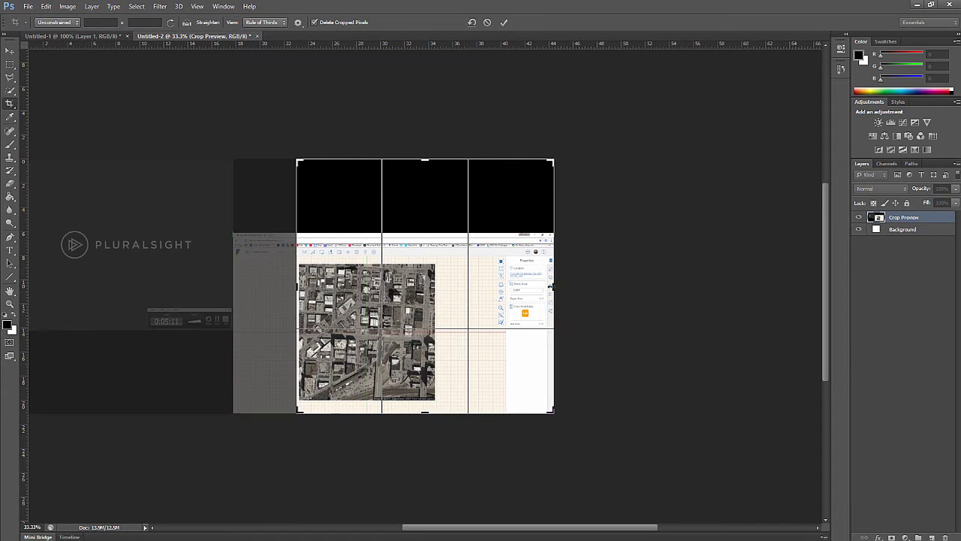
drag(551, 286, 494, 286)
drag(424, 167, 425, 211)
drag(425, 361, 425, 348)
key(Return)
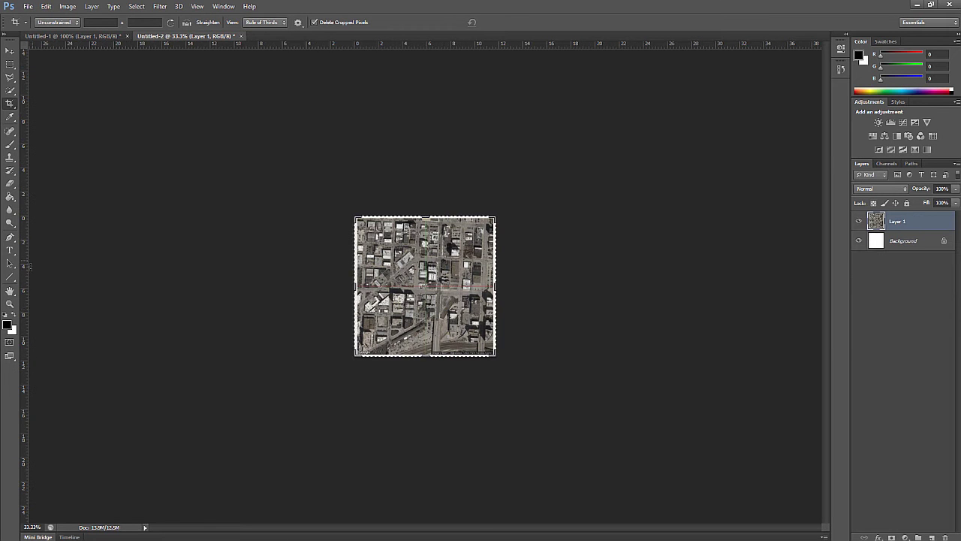
click(10, 304)
click(433, 289)
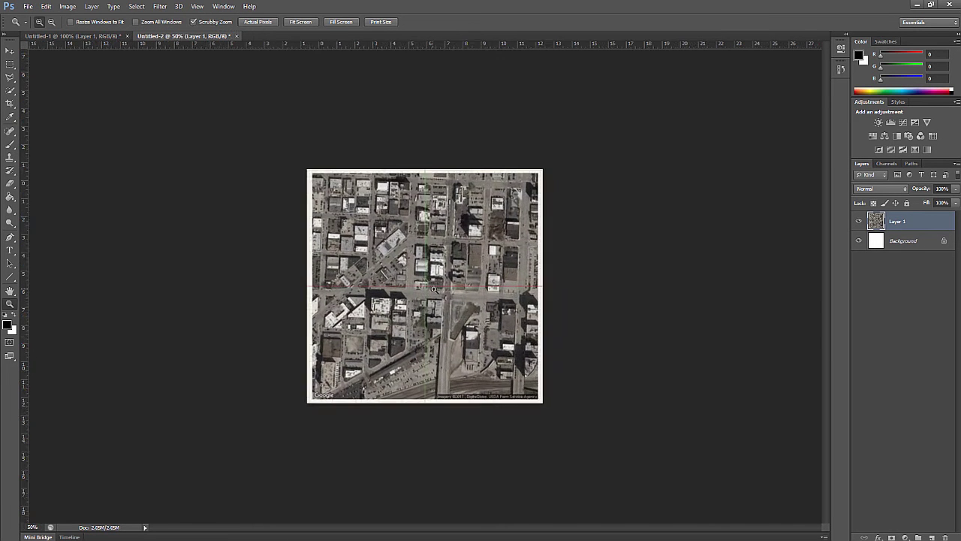
- At 100% zoom, crop the top, bottom and right edges to the imagery's edges
click(433, 289)
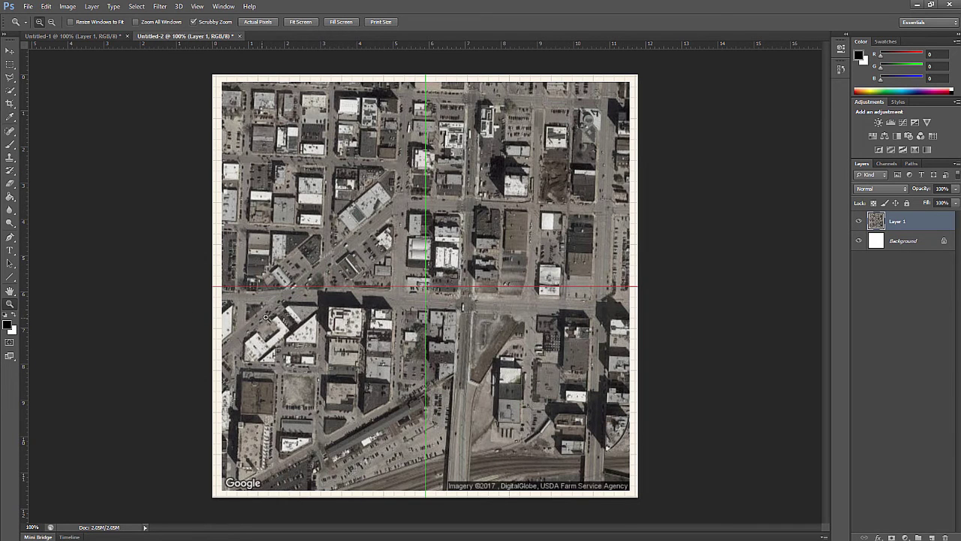
click(10, 103)
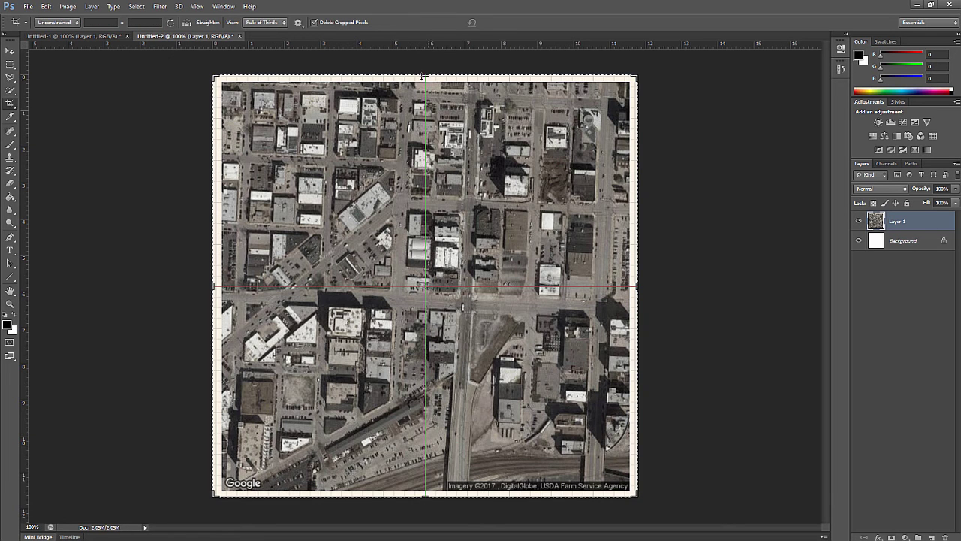
drag(426, 76, 426, 88)
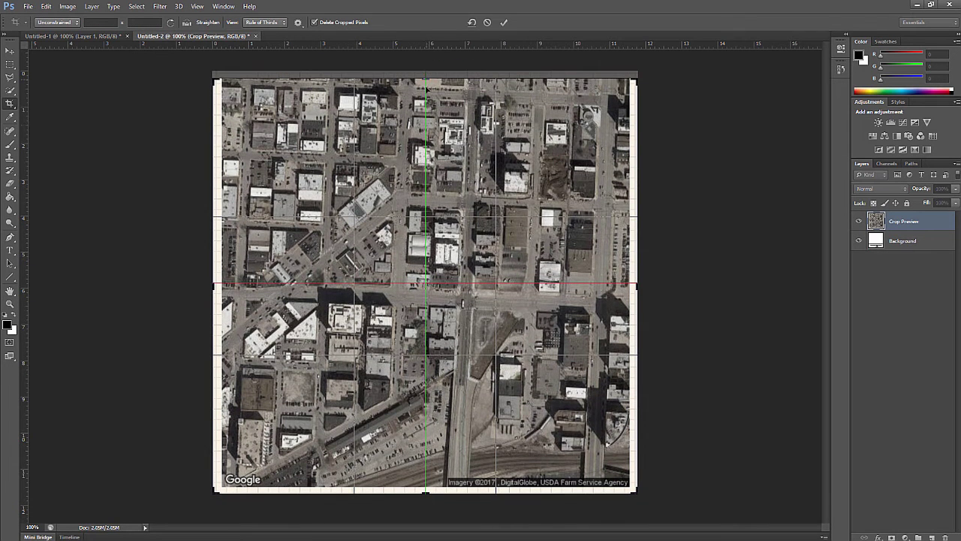
drag(214, 285, 214, 283)
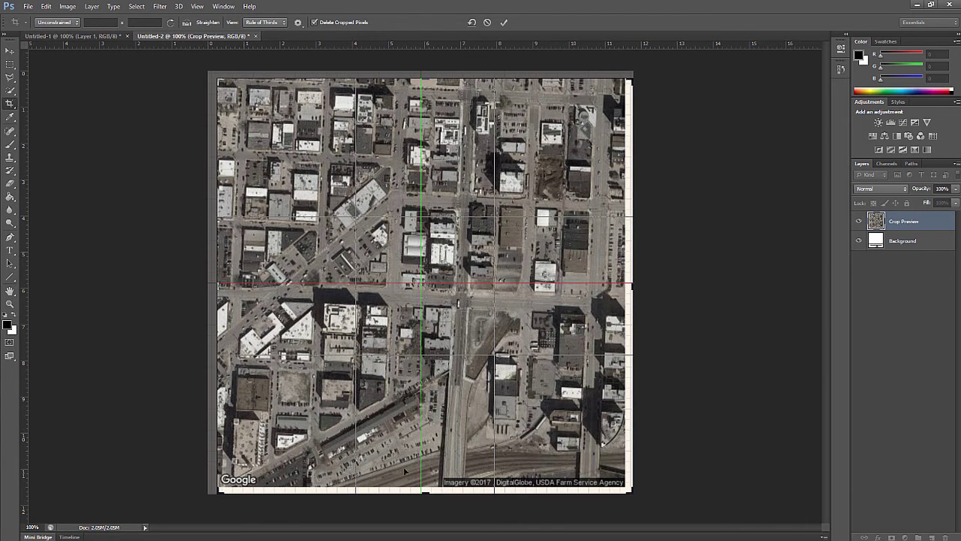
mouse_move(426, 491)
mouse_down()
mouse_move(427, 481)
mouse_move(426, 490)
mouse_up()
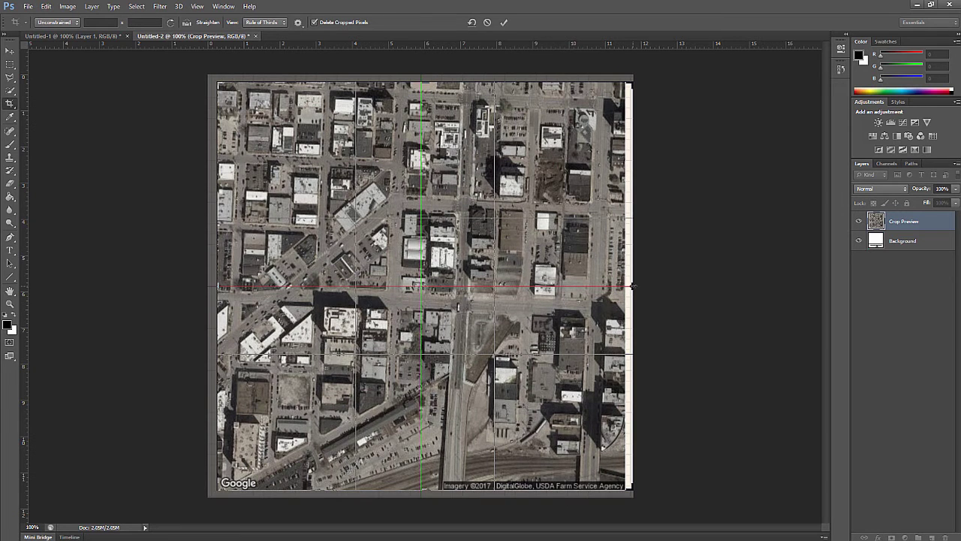
drag(633, 286, 629, 286)
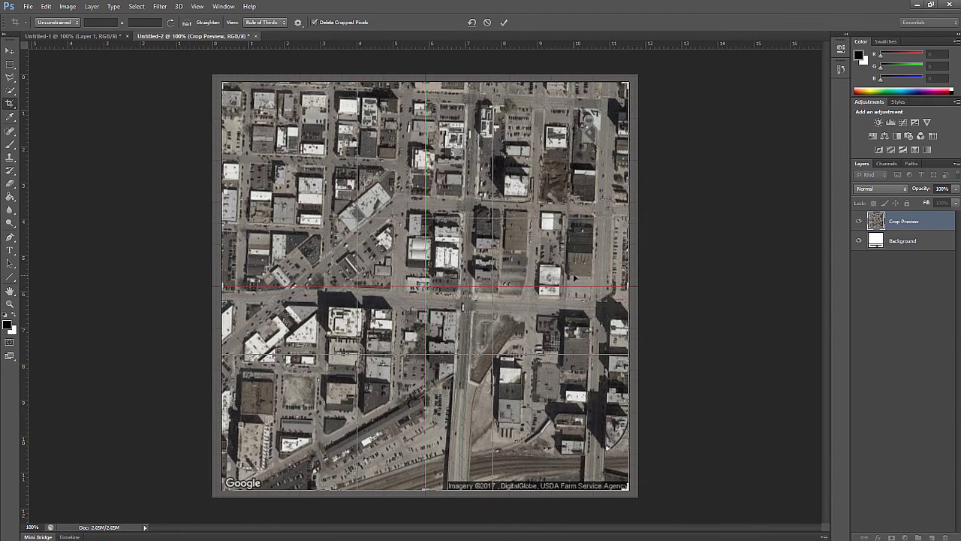
key(Return)
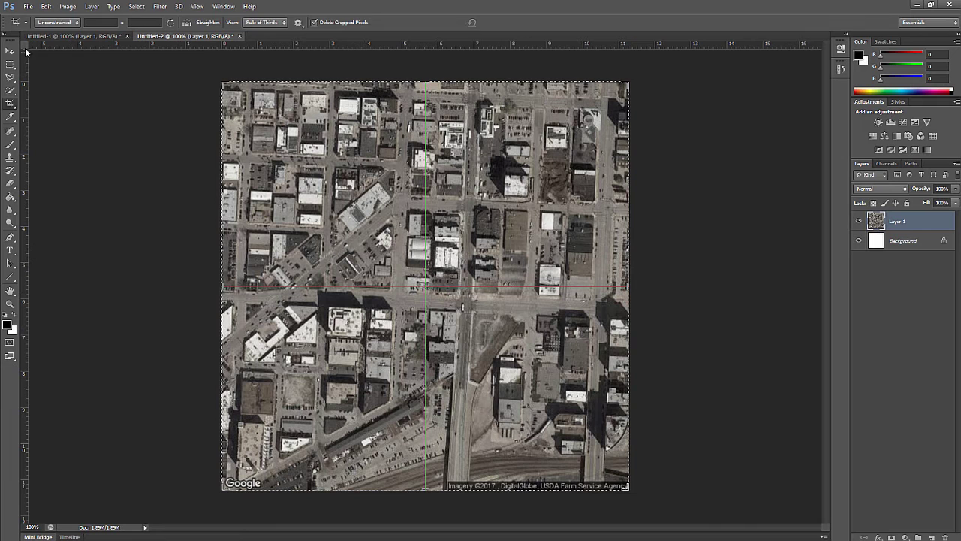
- Zoom in closely on the image's top-left corner
click(10, 51)
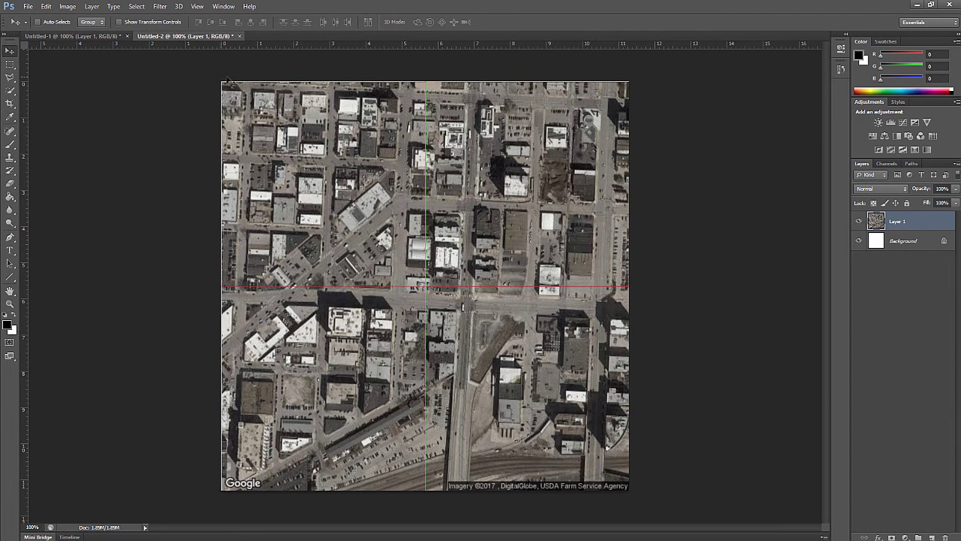
click(11, 304)
click(234, 92)
click(212, 74)
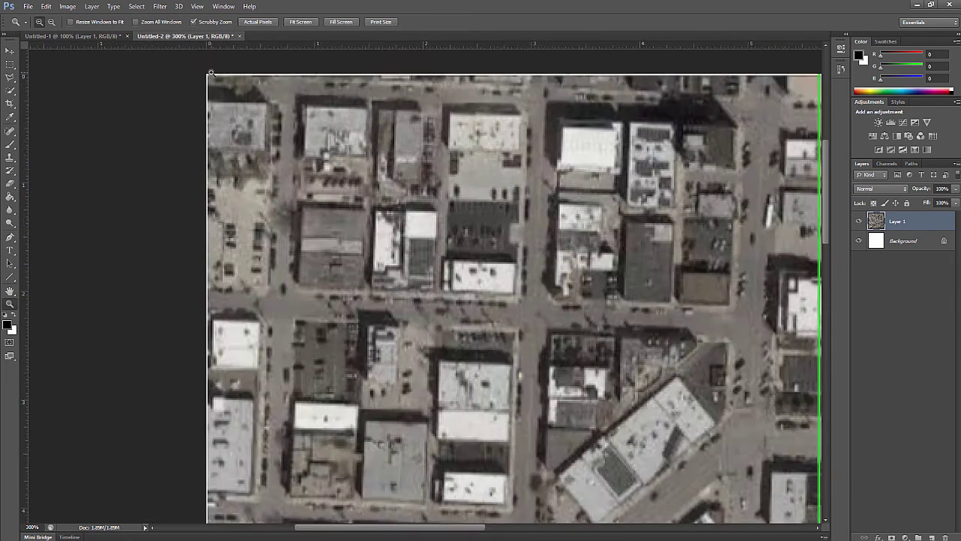
click(218, 81)
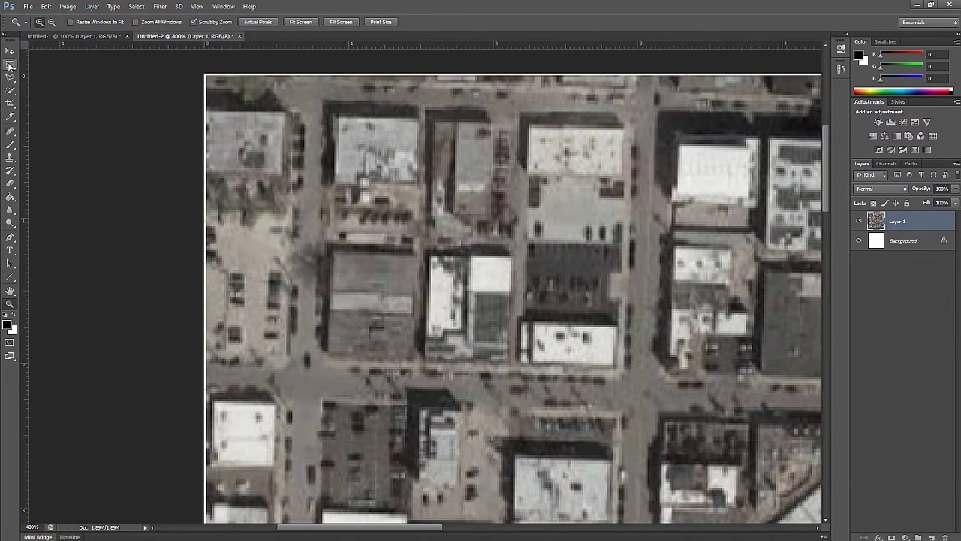
- Recrop the top and left edges past the leftover sliver and return to the Move tool
click(11, 104)
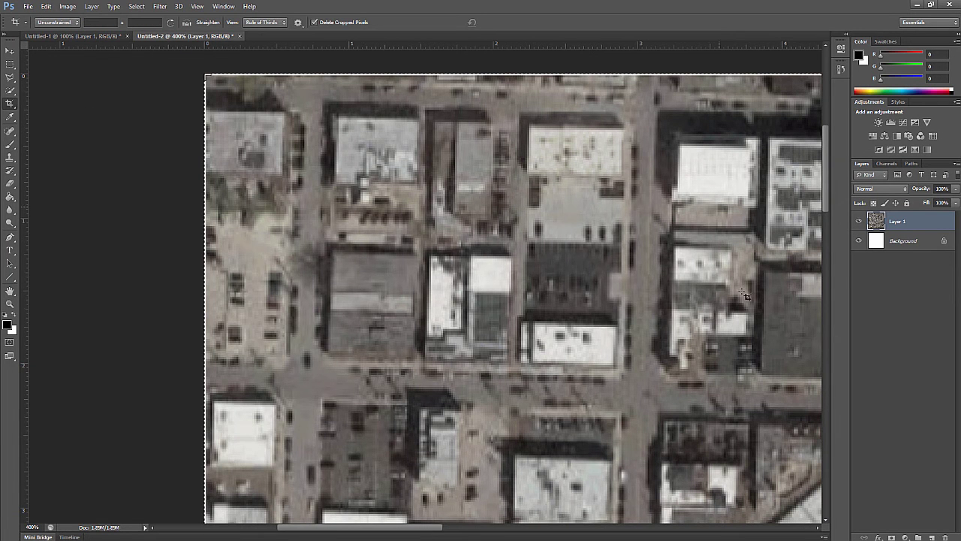
drag(422, 527, 497, 527)
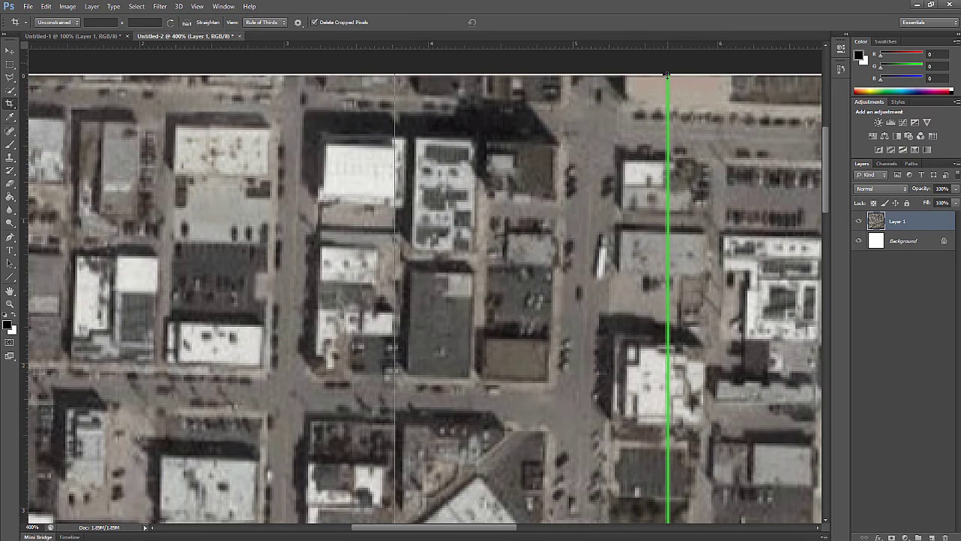
drag(668, 75, 673, 77)
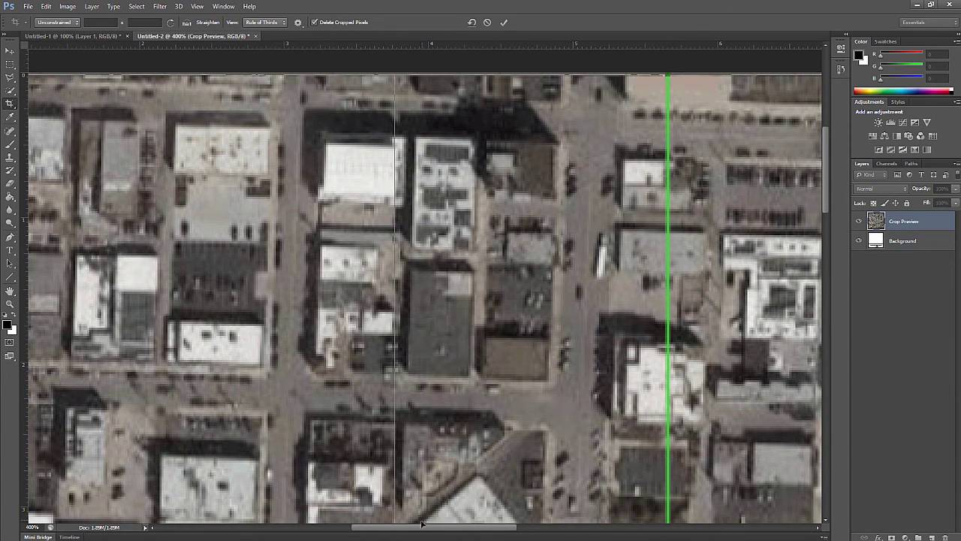
drag(422, 524, 344, 519)
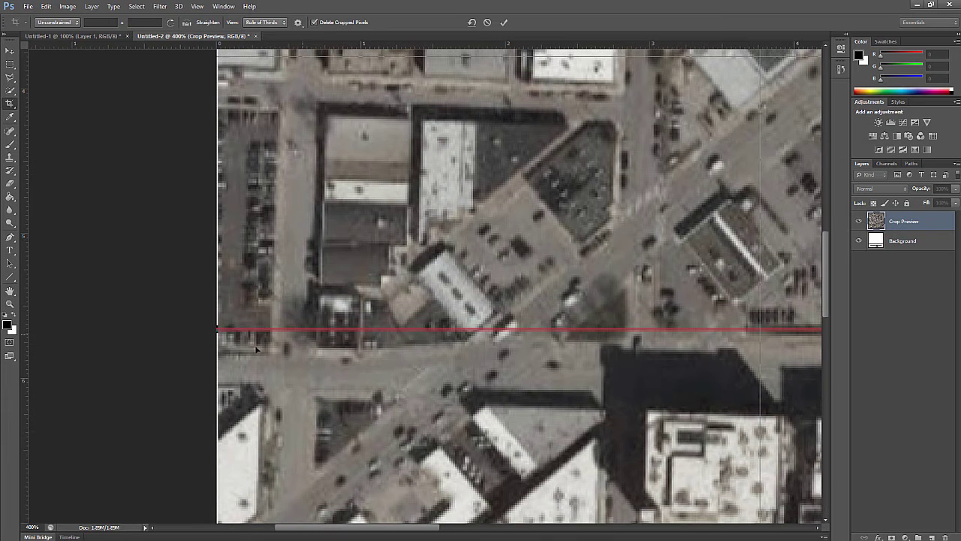
drag(218, 328, 218, 331)
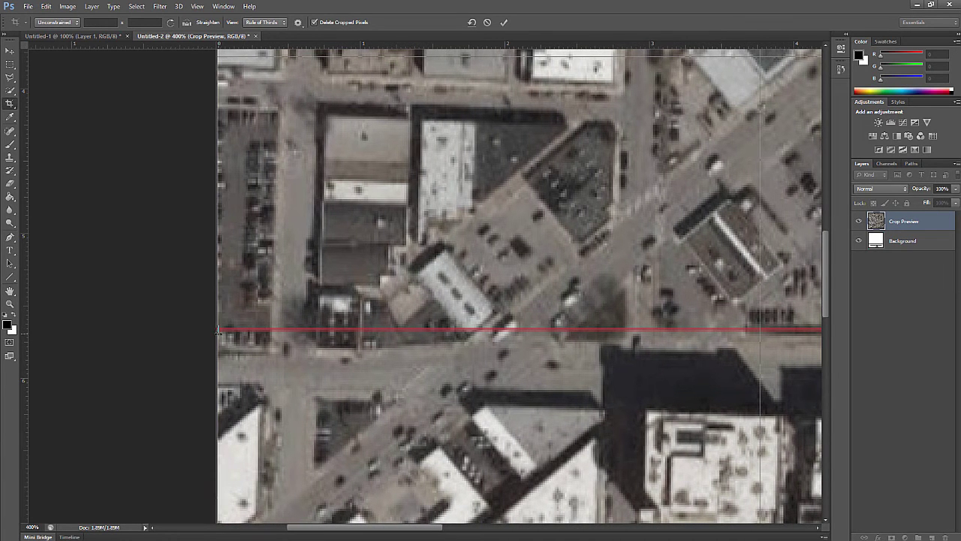
key(Return)
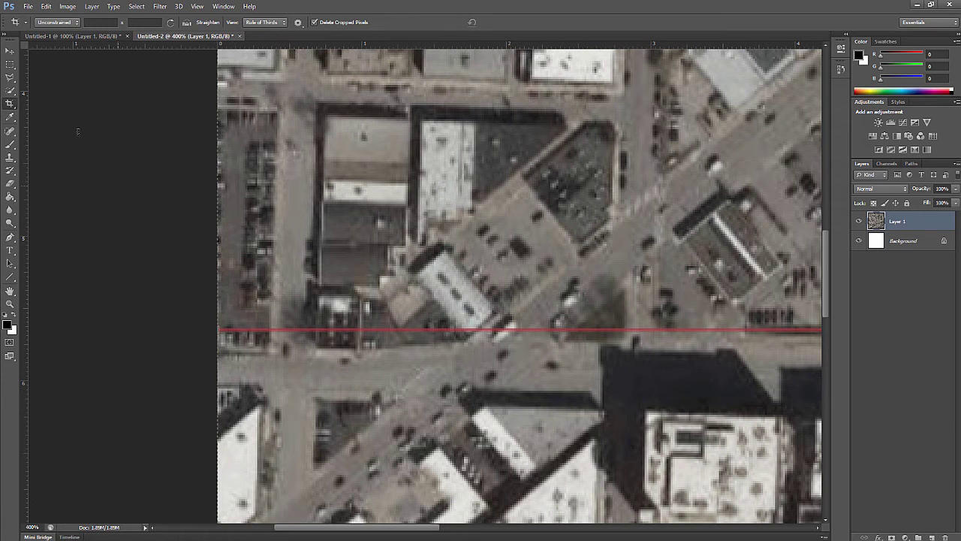
click(11, 52)
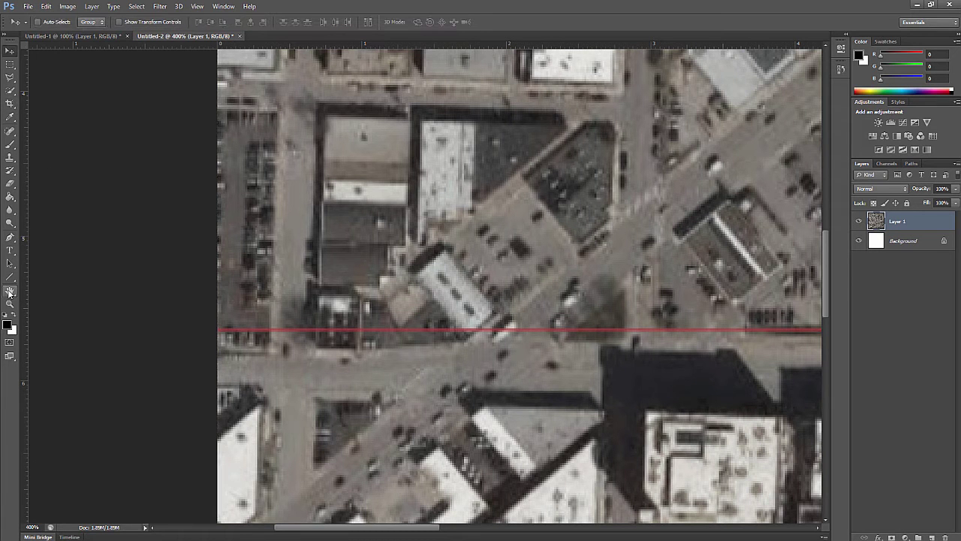
double_click(9, 292)
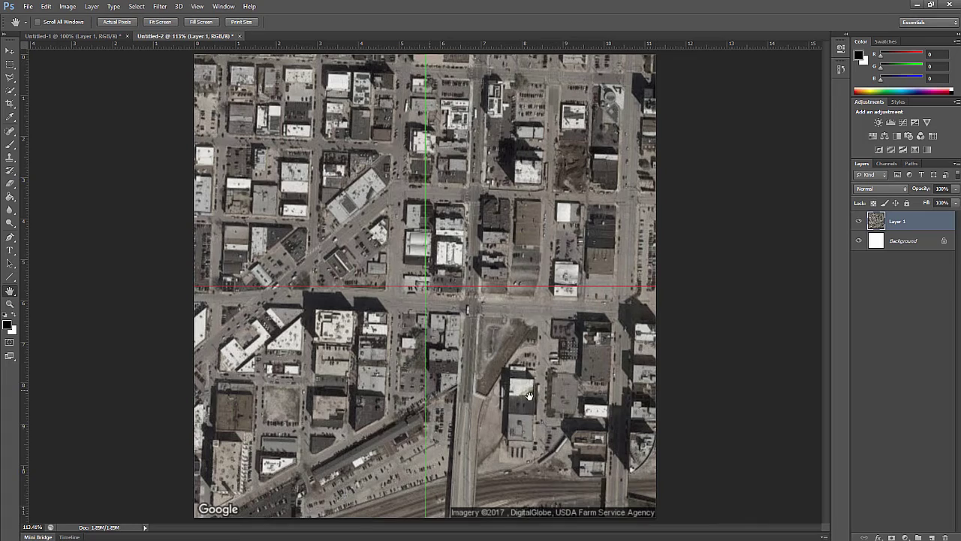
click(10, 303)
drag(507, 308, 452, 270)
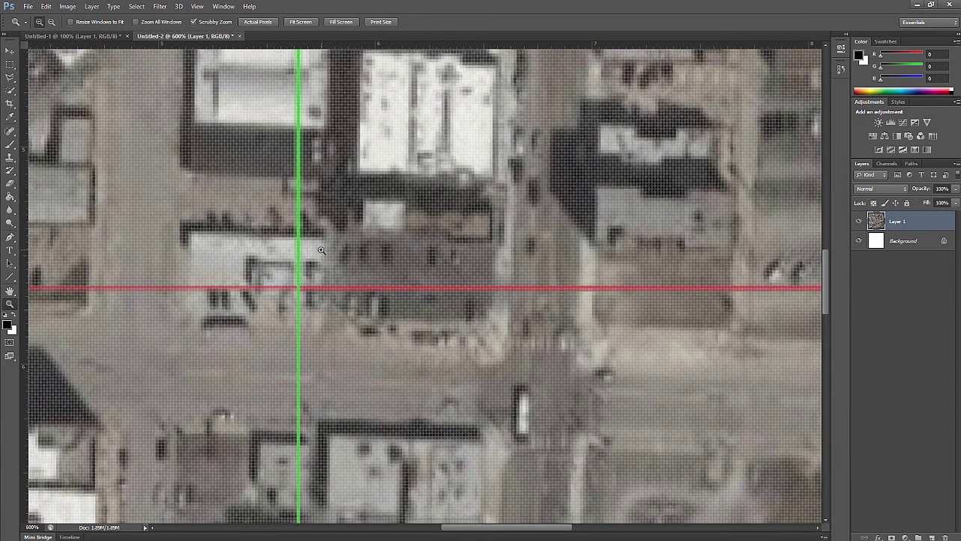
alt+click(424, 249)
drag(424, 250, 424, 250)
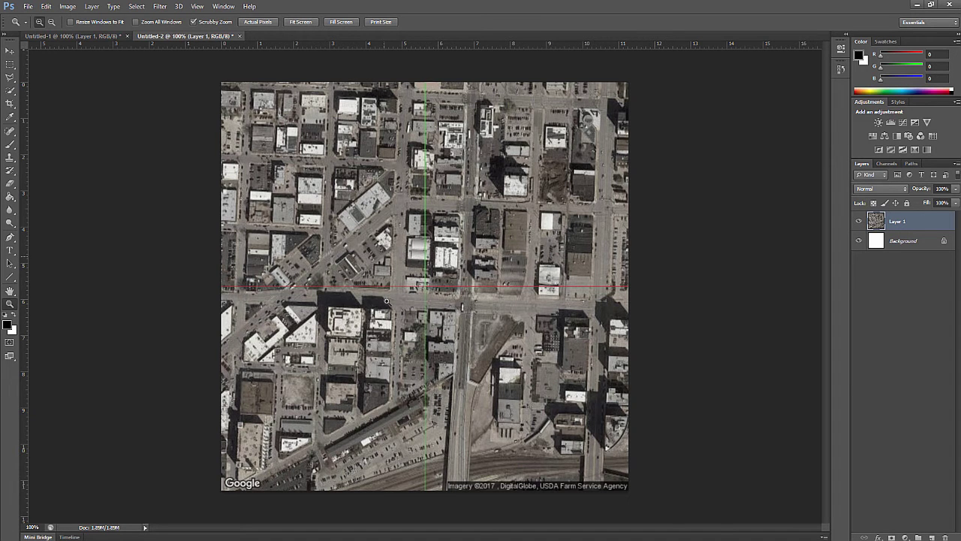
click(441, 284)
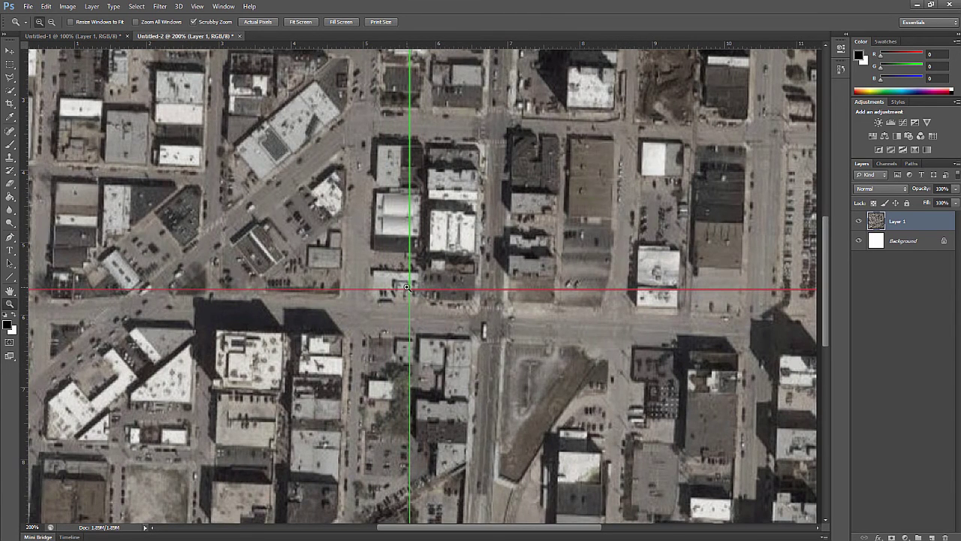
alt+click(424, 277)
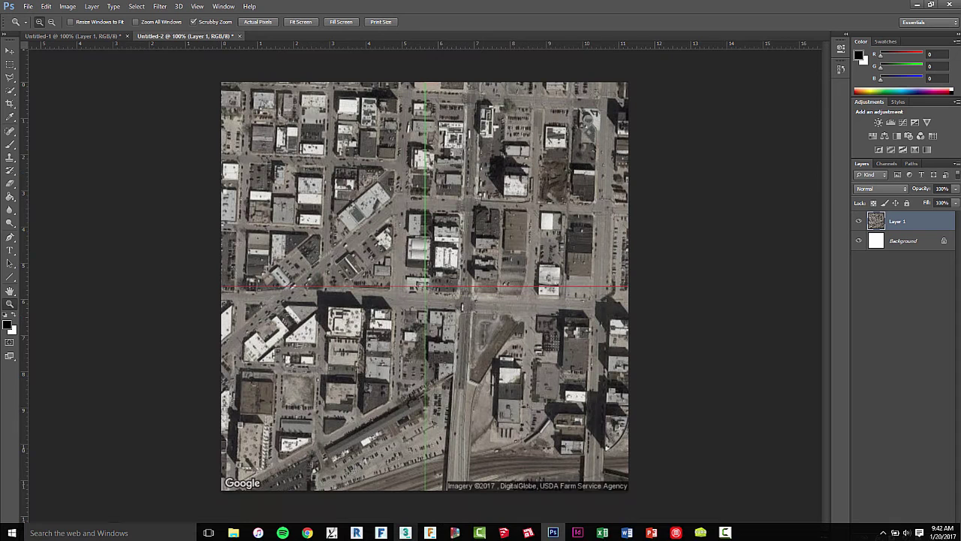
- In Excel, inspect cells F2 (1945 ft), A2, B2 and G2 (20.2523125 ft output)
click(602, 533)
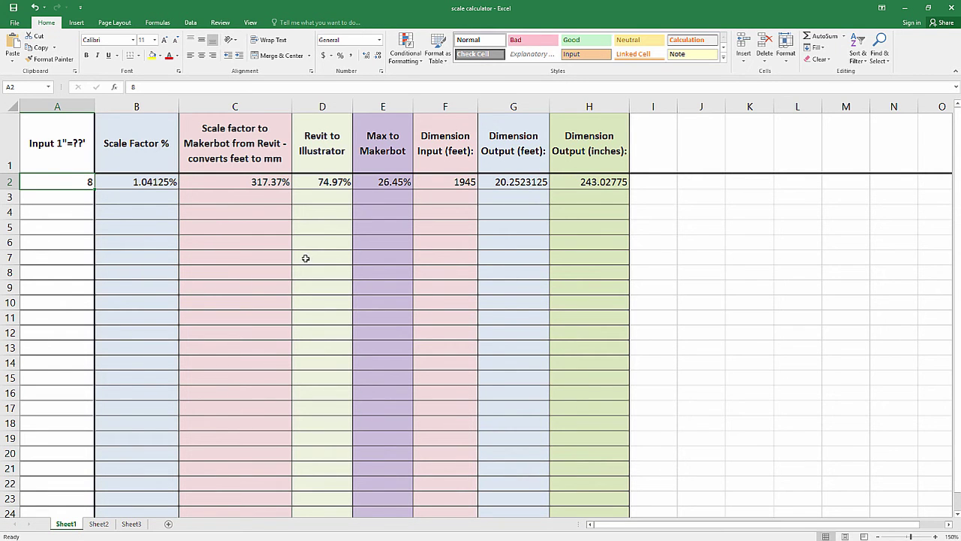
click(455, 183)
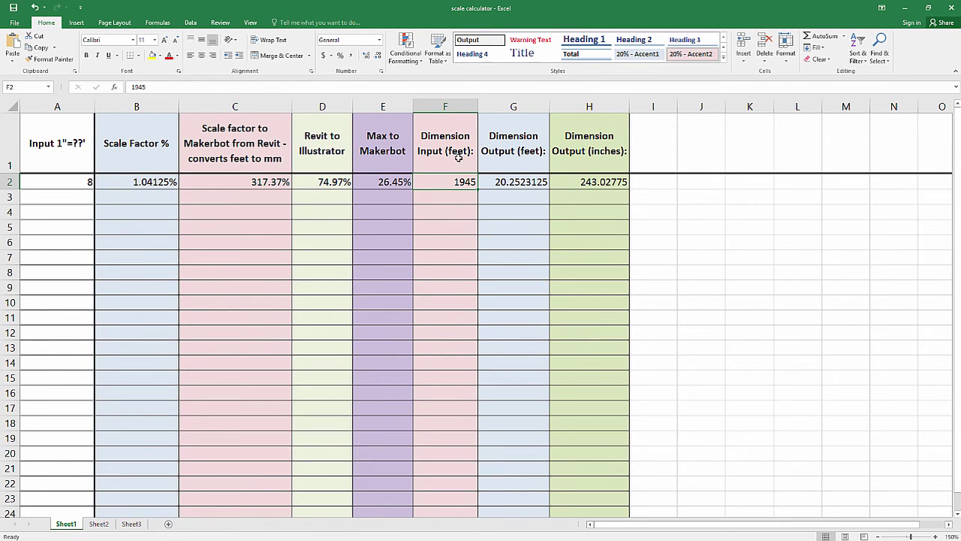
click(64, 182)
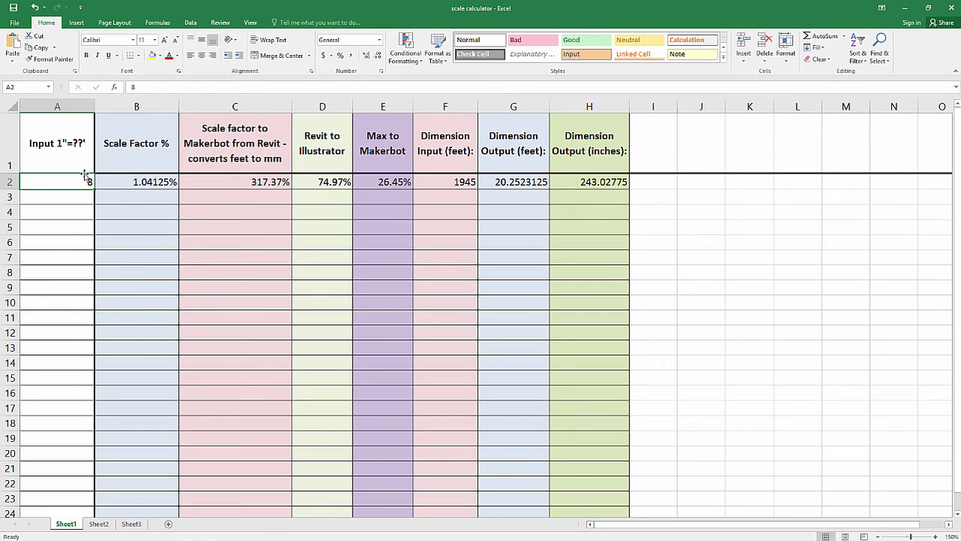
click(124, 181)
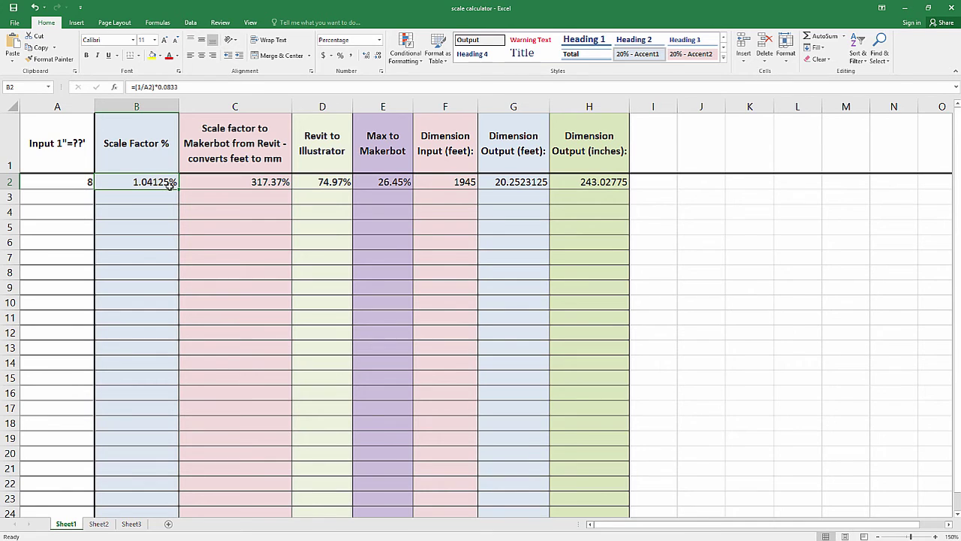
click(450, 183)
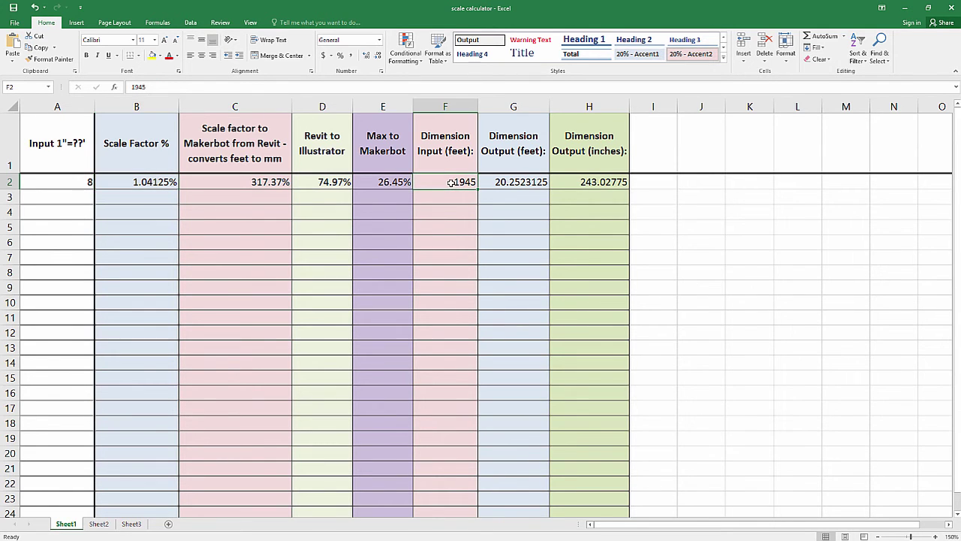
click(514, 181)
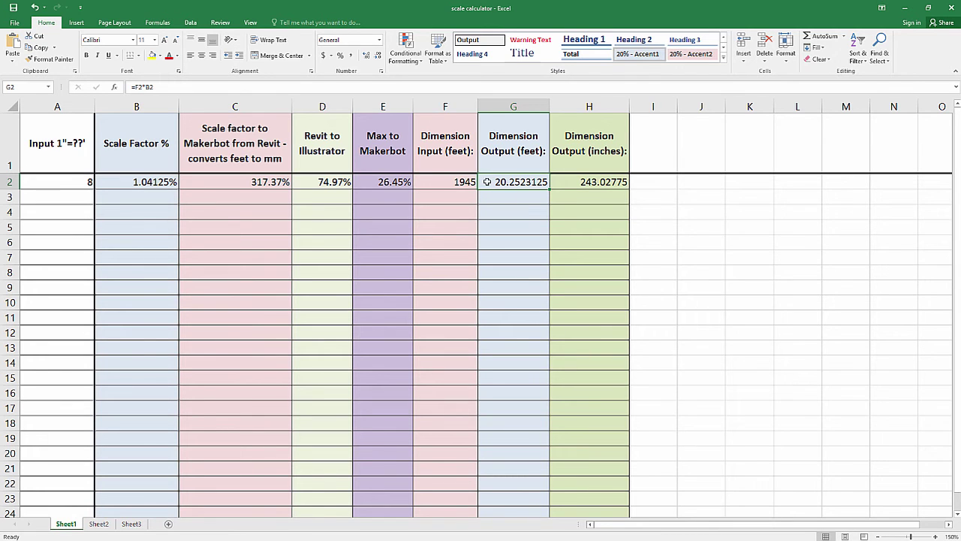
- Enter a scale of 100 in cell A2 so the inches output reads 19.44222, then return to Photoshop
click(64, 183)
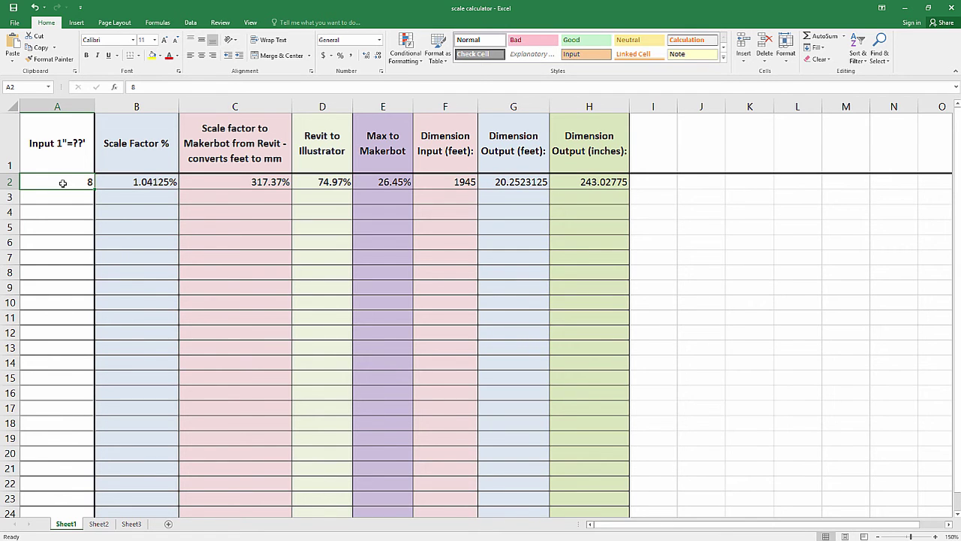
text(100)
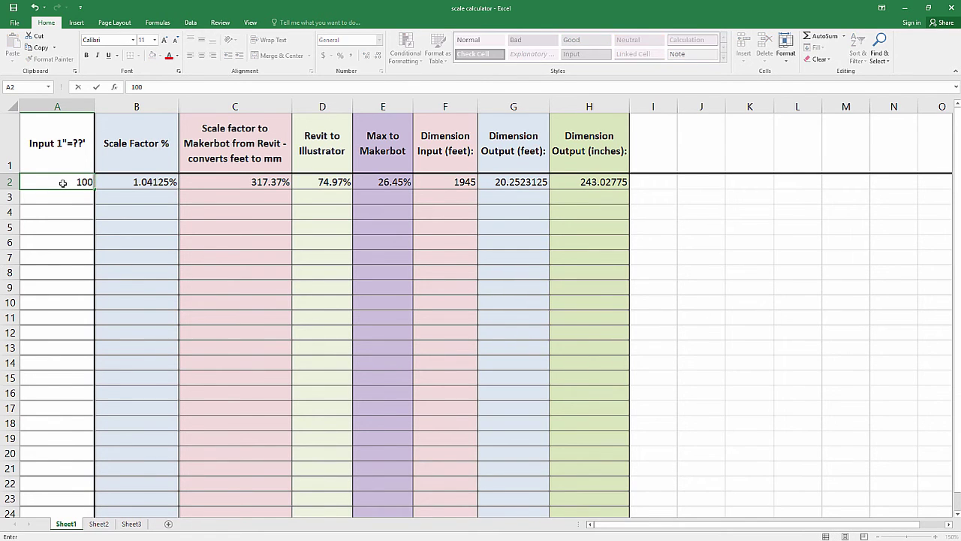
key(Return)
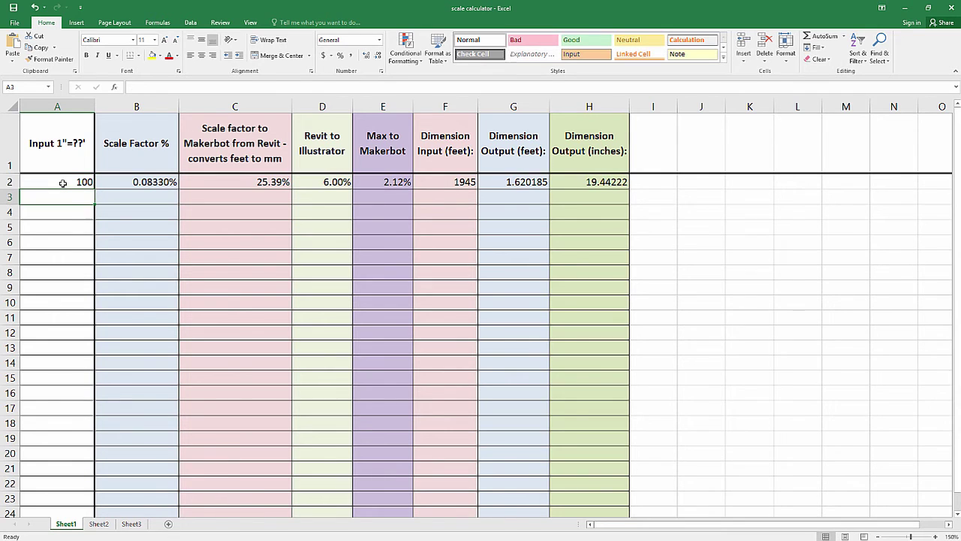
click(595, 182)
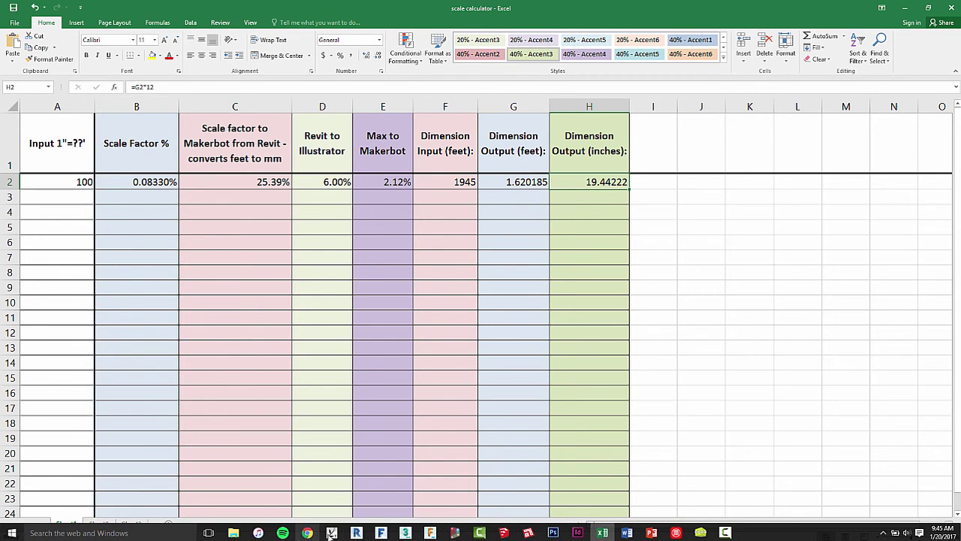
click(553, 534)
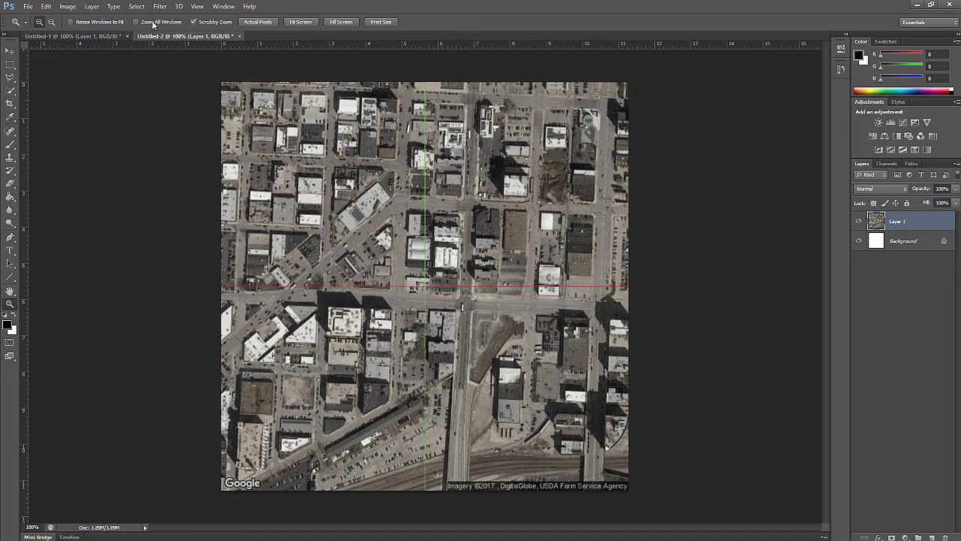
- Resize the aerial image to a 19.44-inch document width in Image Size
click(68, 7)
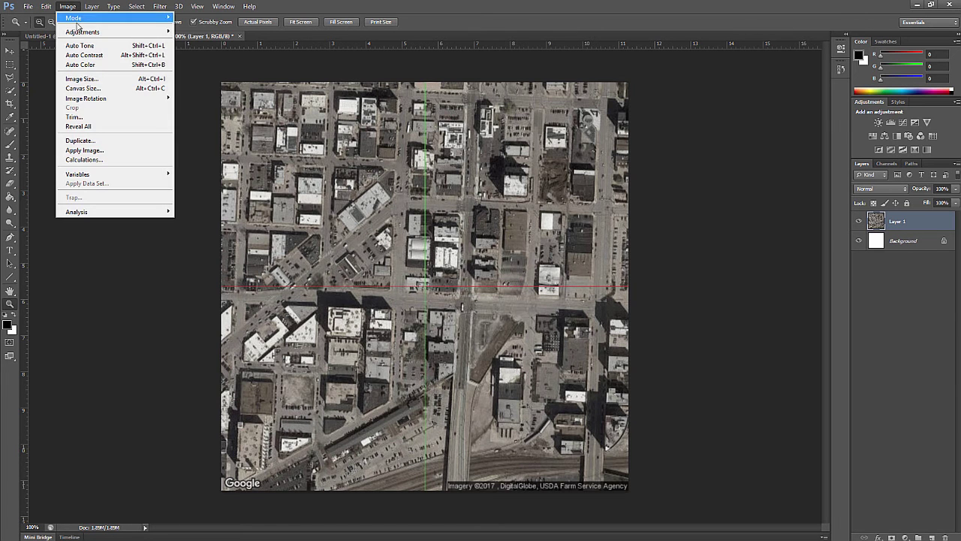
click(80, 79)
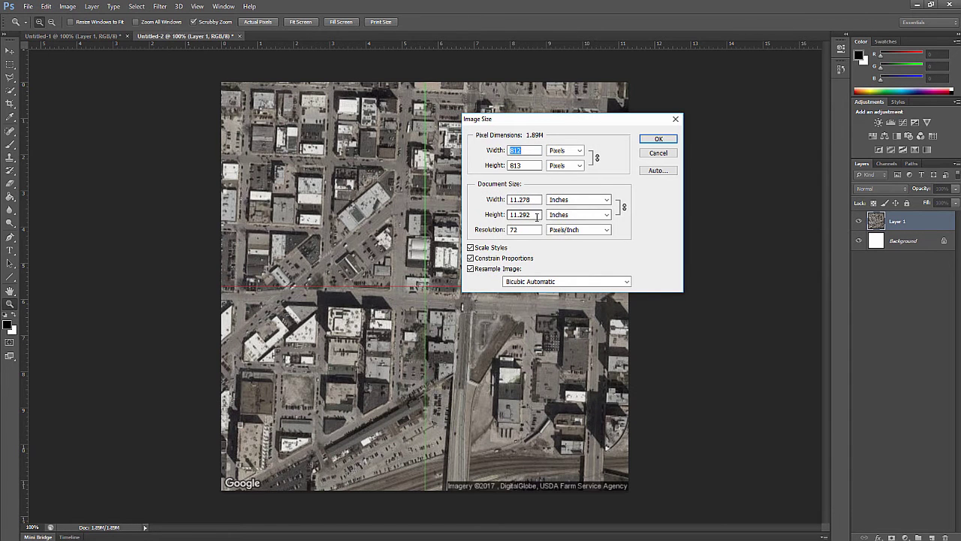
click(522, 199)
text(19)
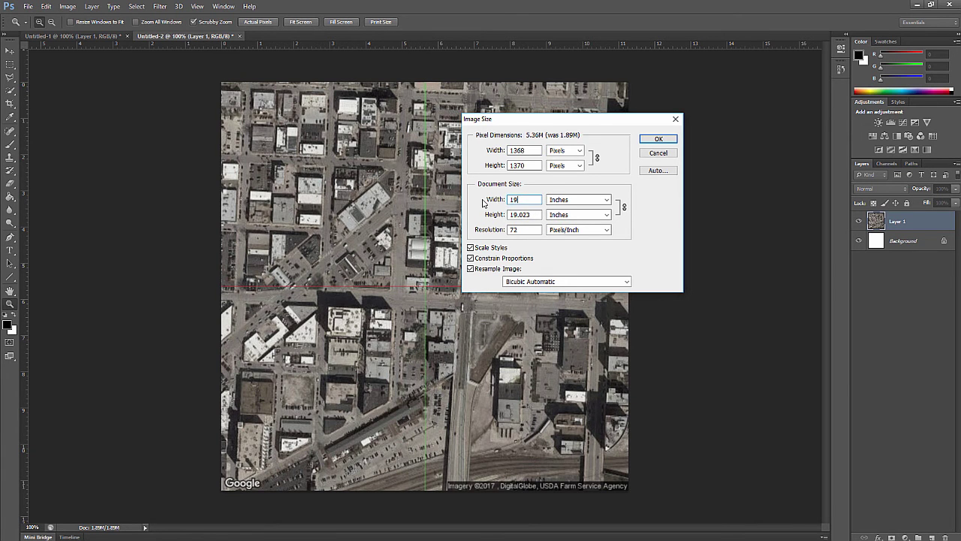
text(.44222)
click(658, 139)
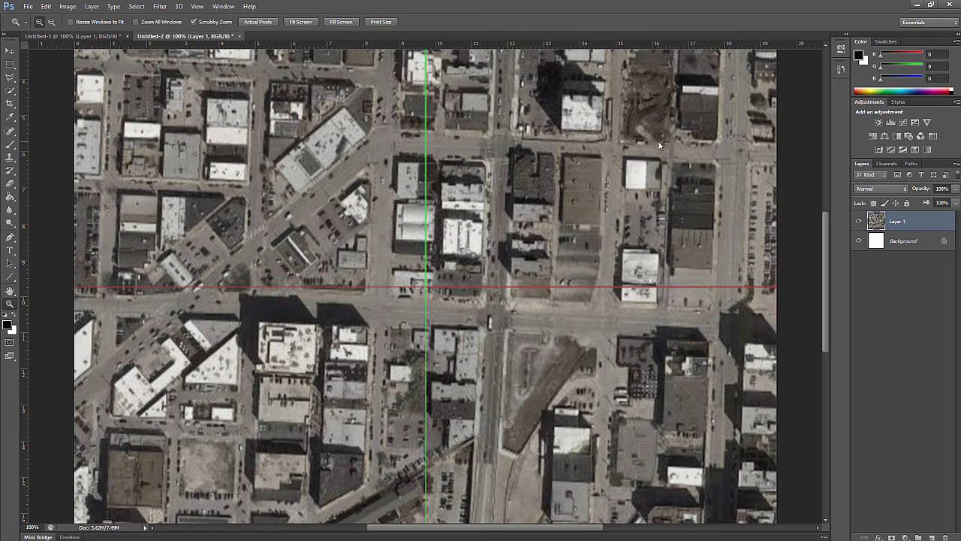
alt+click(428, 304)
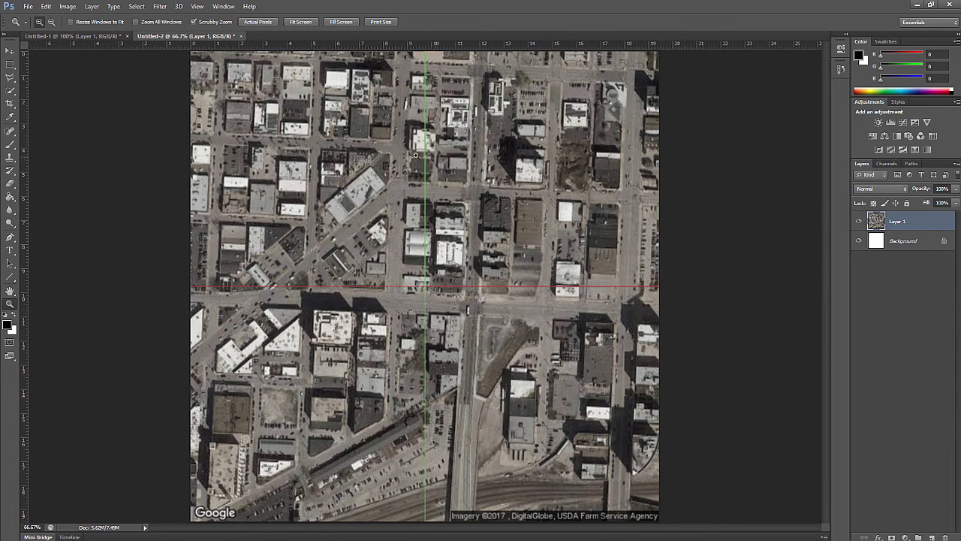
click(449, 288)
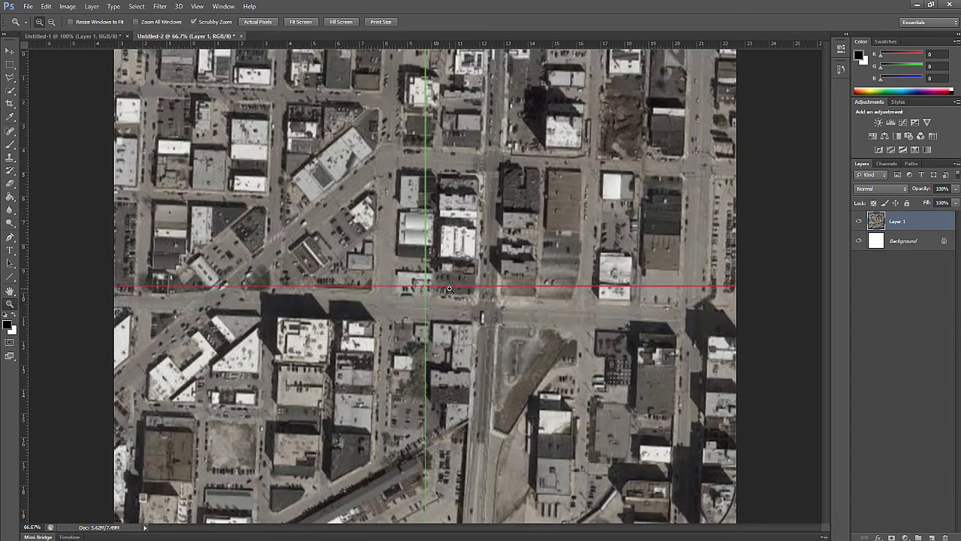
click(456, 284)
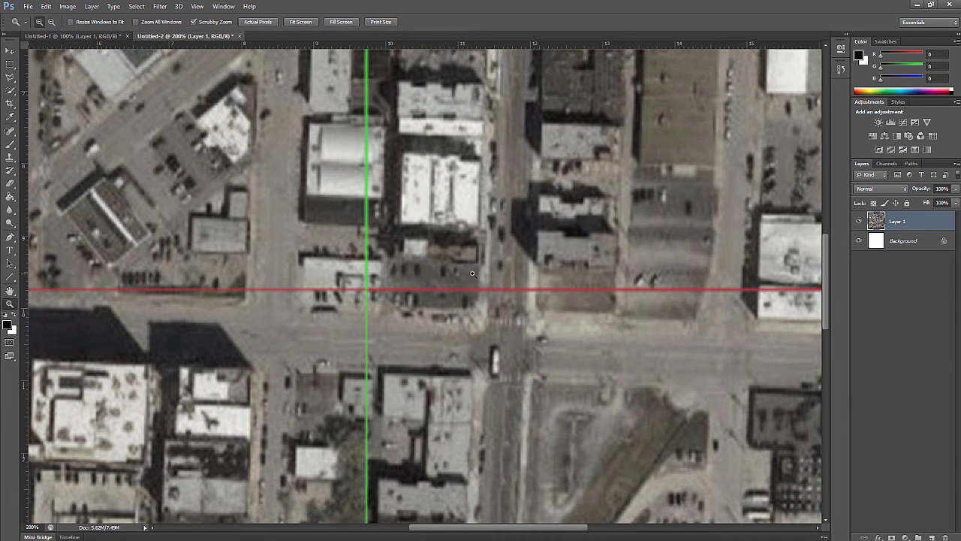
alt+click(410, 271)
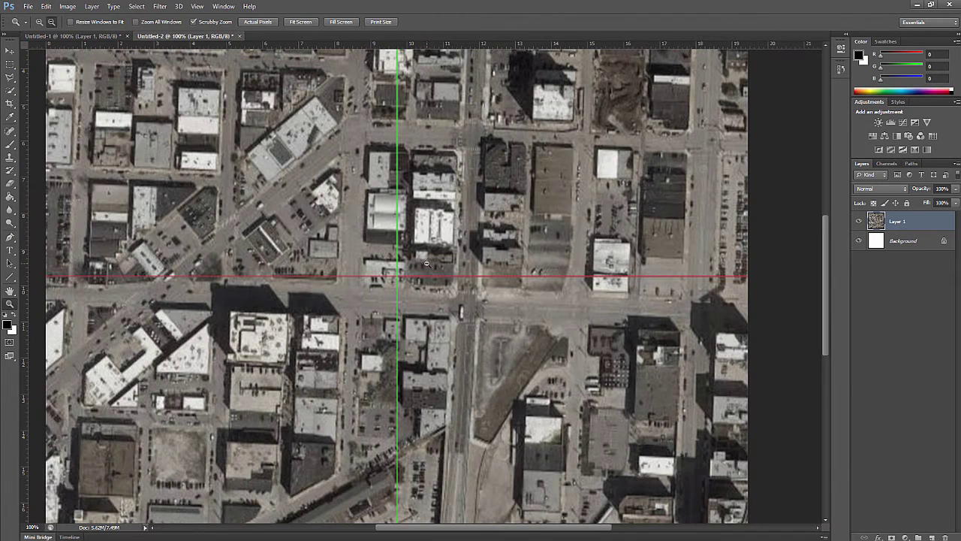
alt+click(426, 264)
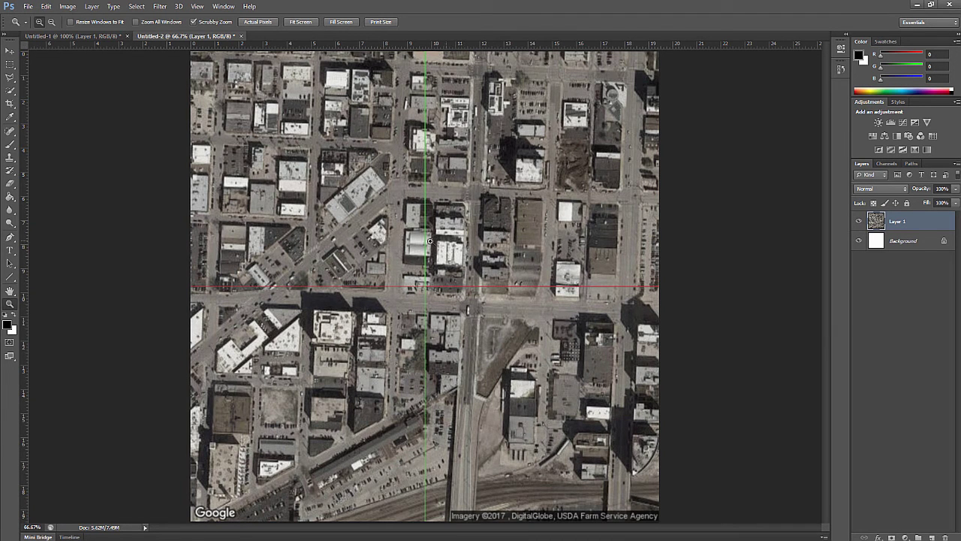
key(alt+Tab)
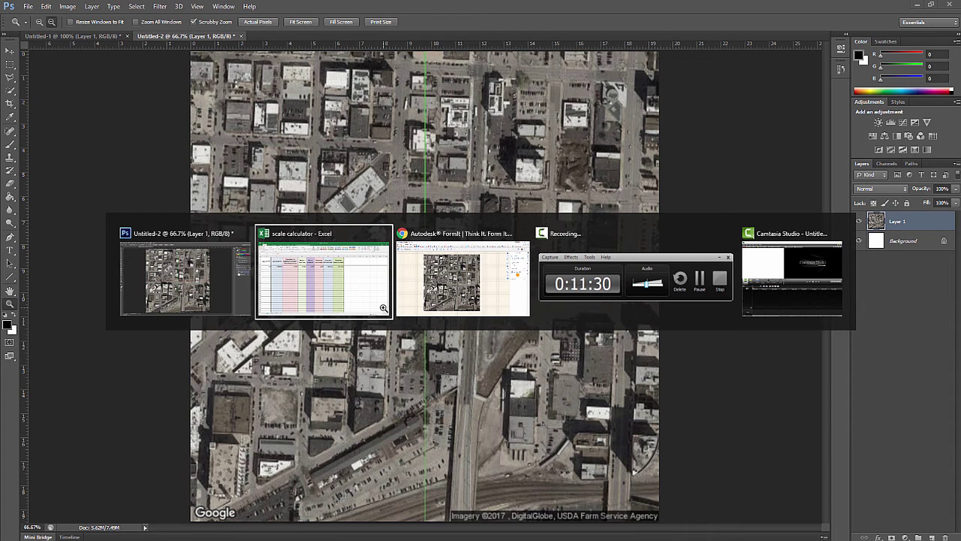
- Open Google Maps in a new Chrome tab and go to 19th & Main, Kansas City, MO
key(alt+Tab)
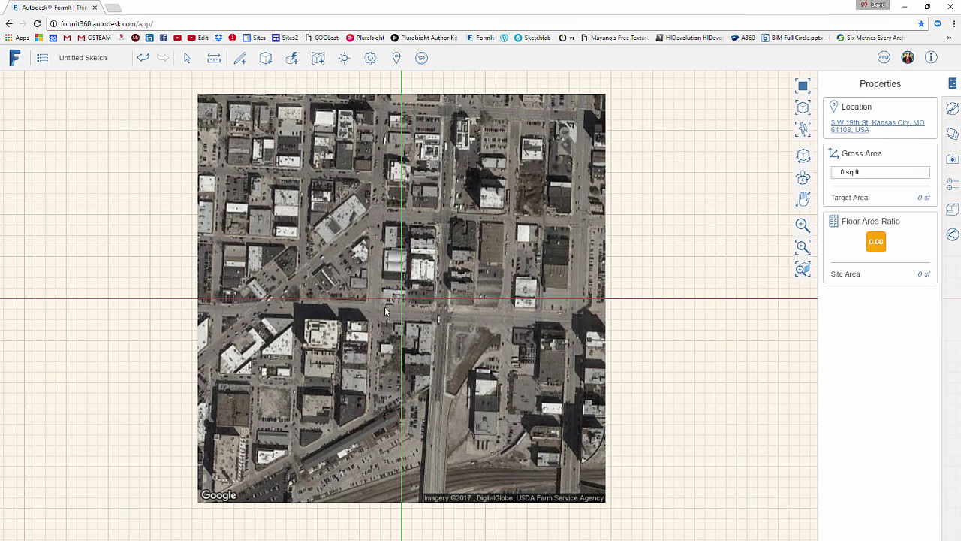
click(114, 7)
text(google map)
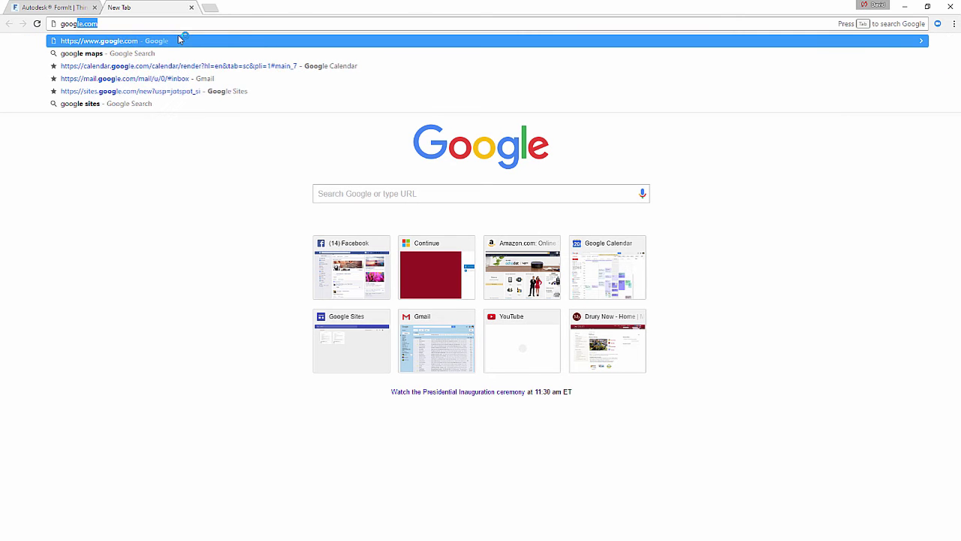
text(s)
key(Return)
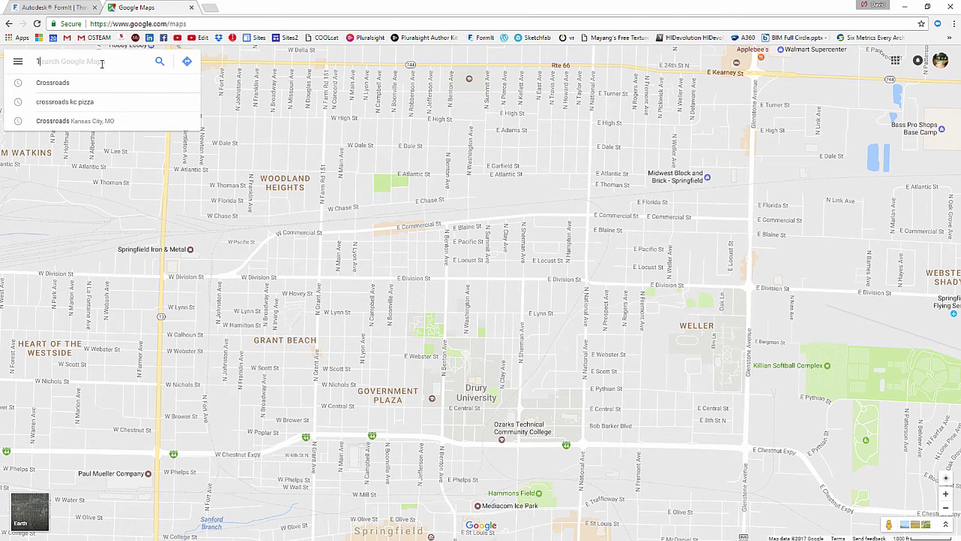
text(nd)
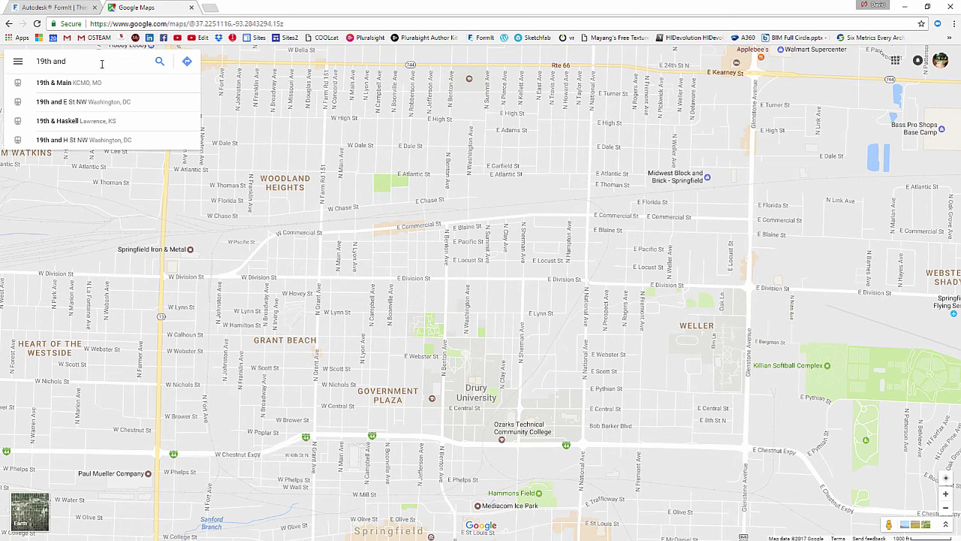
click(85, 84)
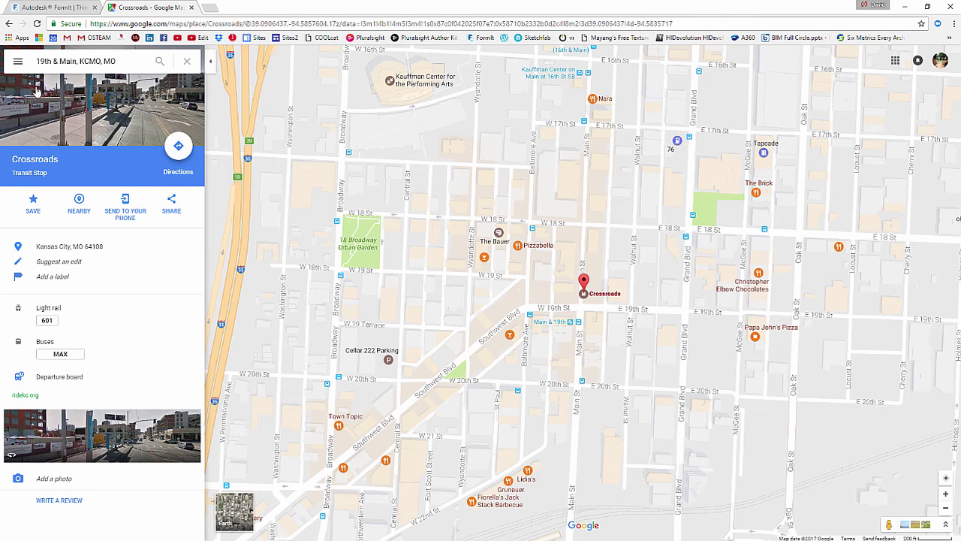
- Zoom in and switch the map to satellite imagery with the place details hidden
click(17, 61)
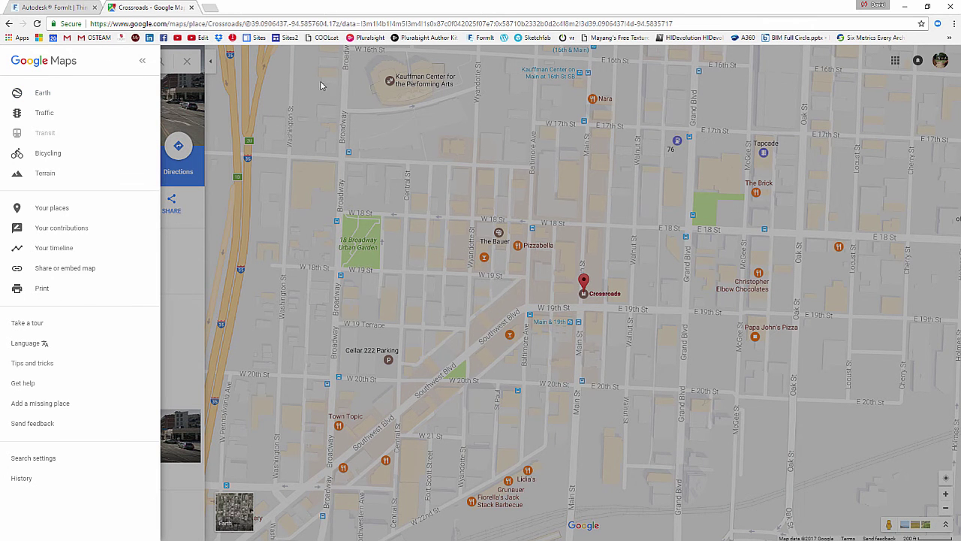
click(563, 305)
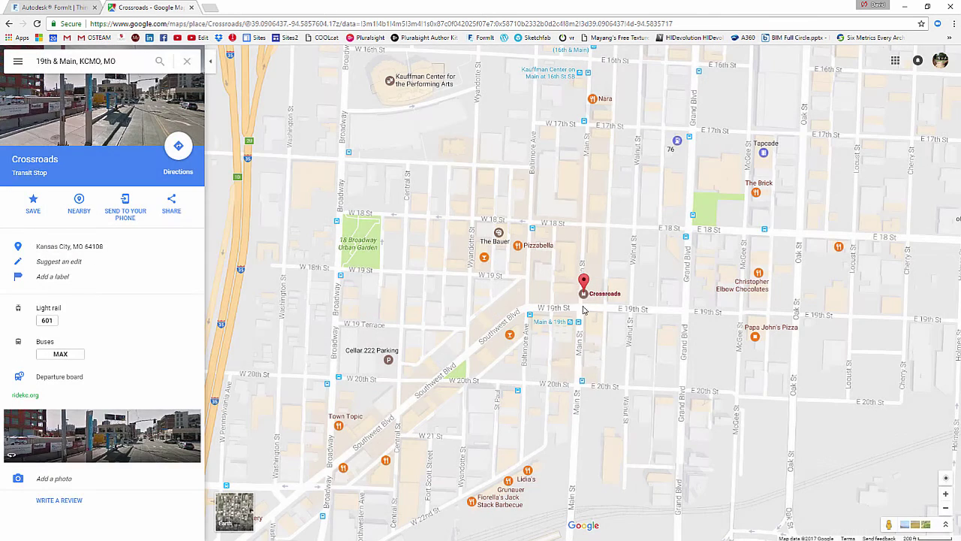
scroll(578, 315, up, 1)
scroll(578, 319, up, 1)
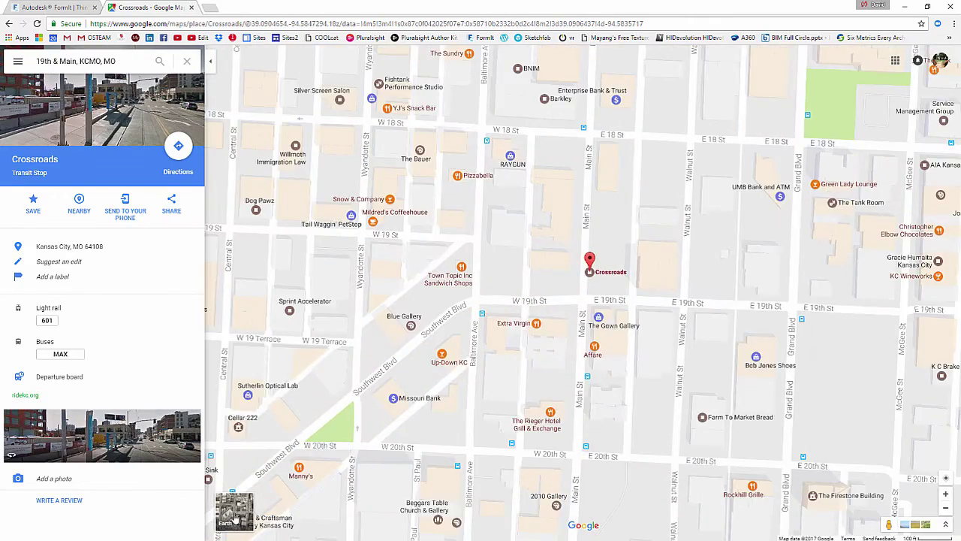
click(233, 511)
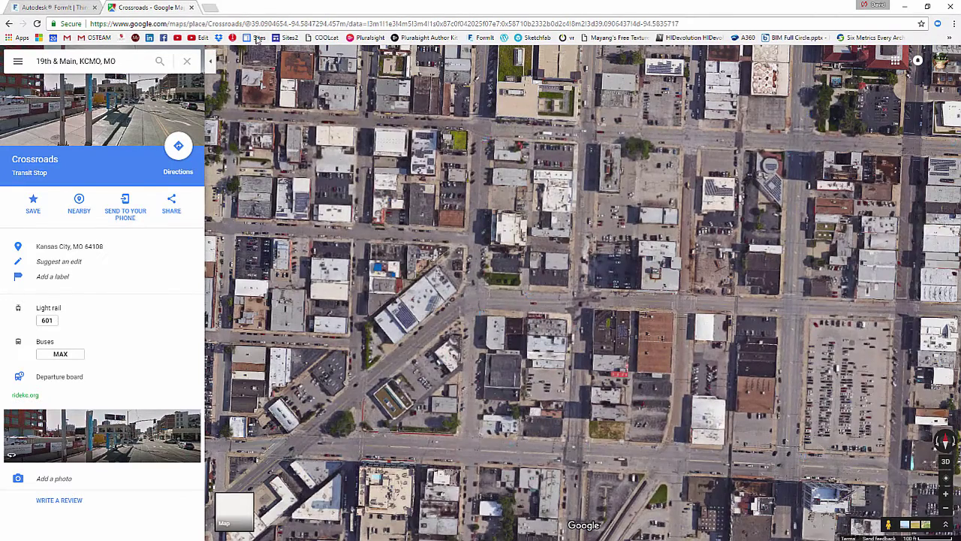
click(210, 59)
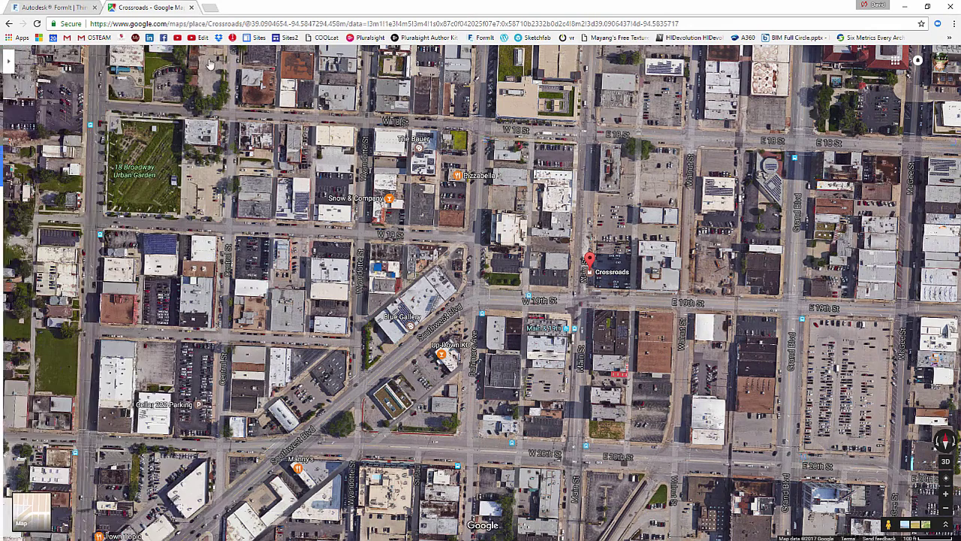
- Turn off the map labels from the layers menu
click(7, 60)
click(13, 60)
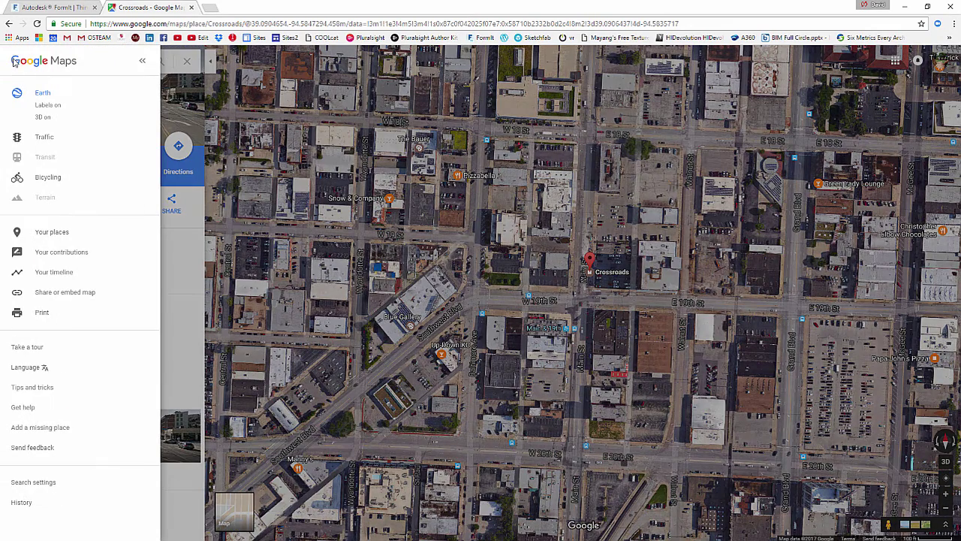
click(47, 107)
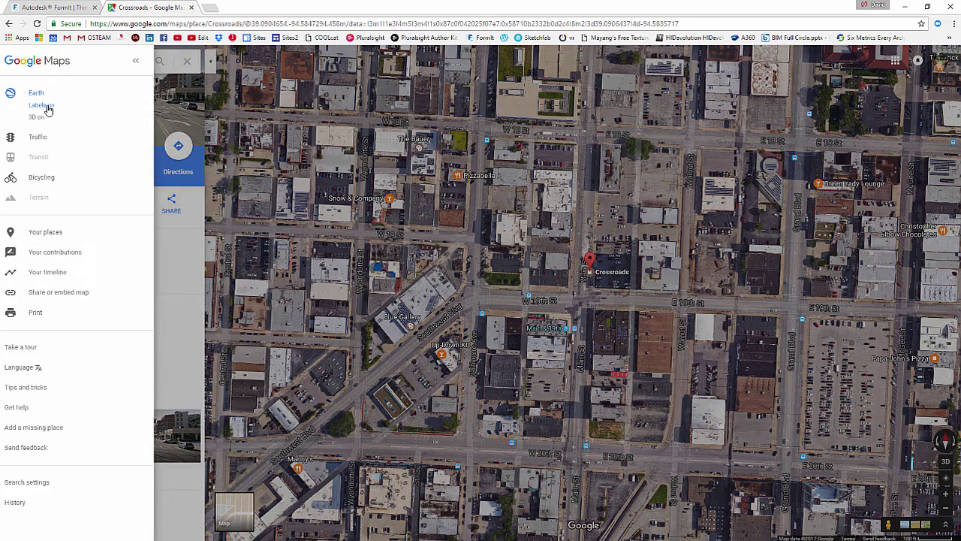
click(18, 66)
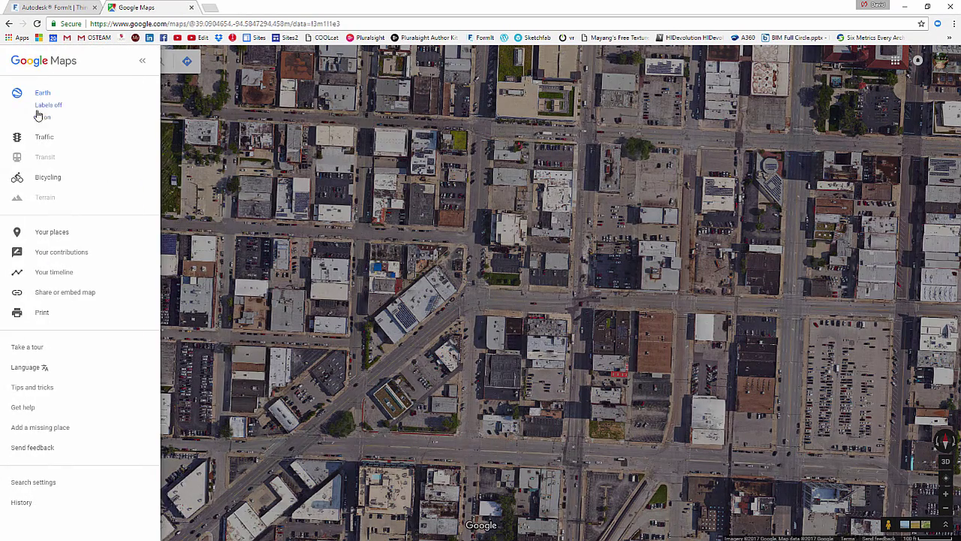
click(41, 120)
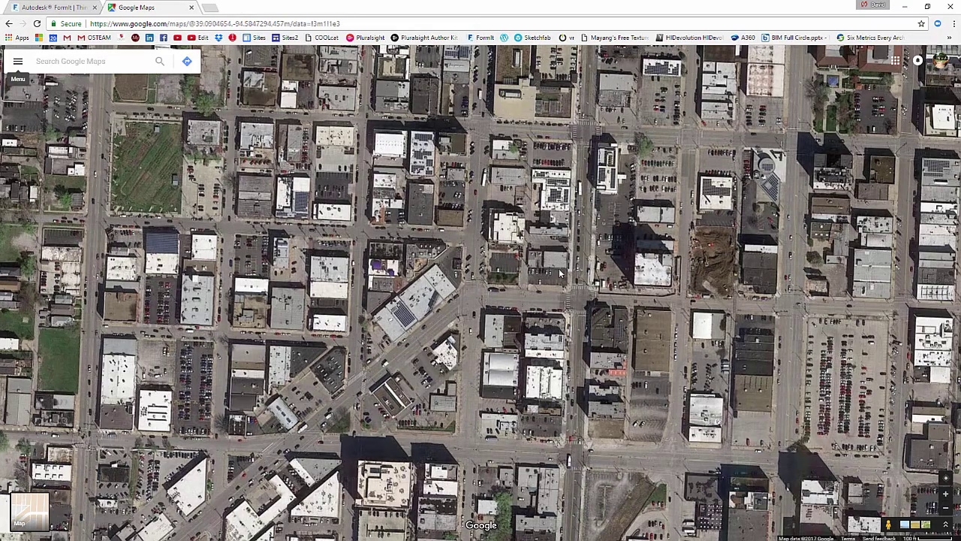
- Zoom and pan the satellite view to centre the 19th & Main blocks at about 192 m
scroll(559, 292, up, 3)
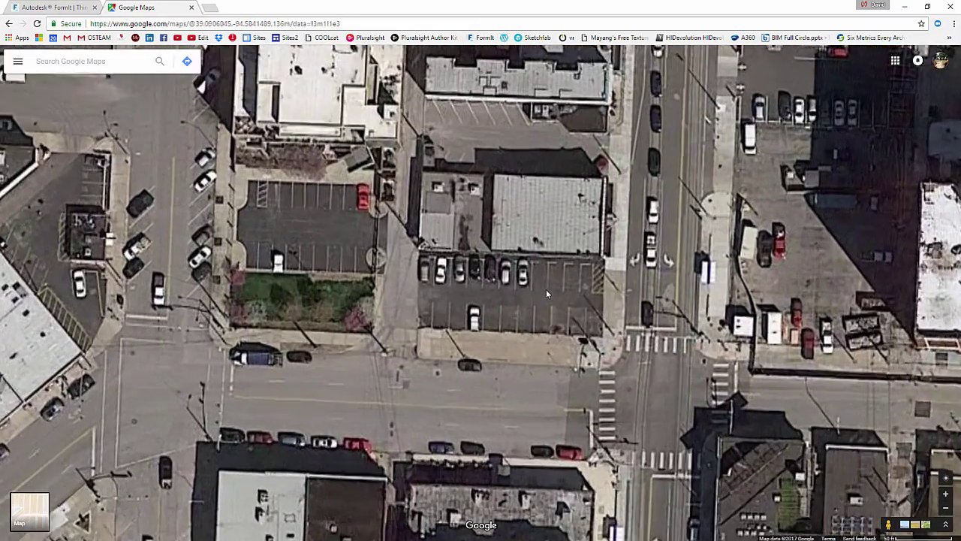
drag(546, 293, 535, 359)
scroll(531, 403, up, 1)
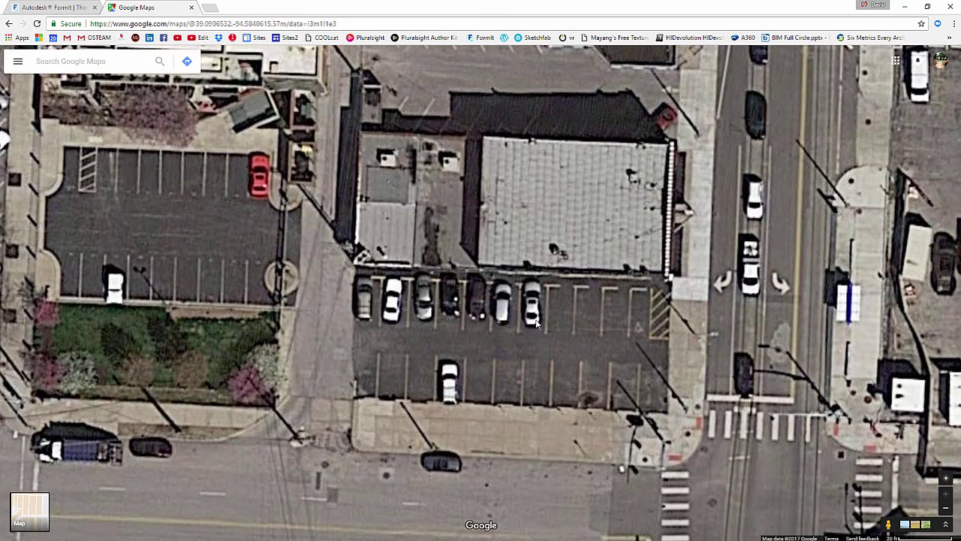
scroll(541, 322, down, 2)
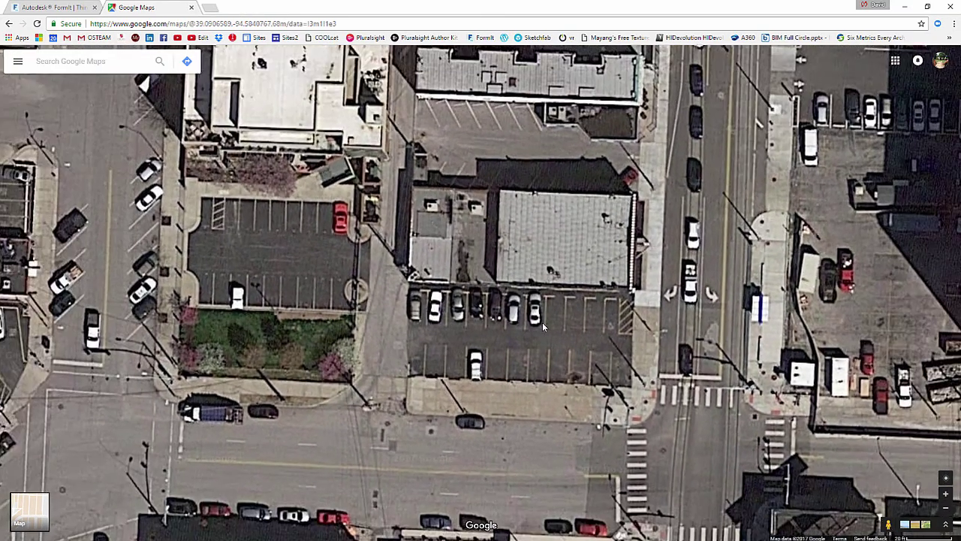
scroll(542, 323, down, 4)
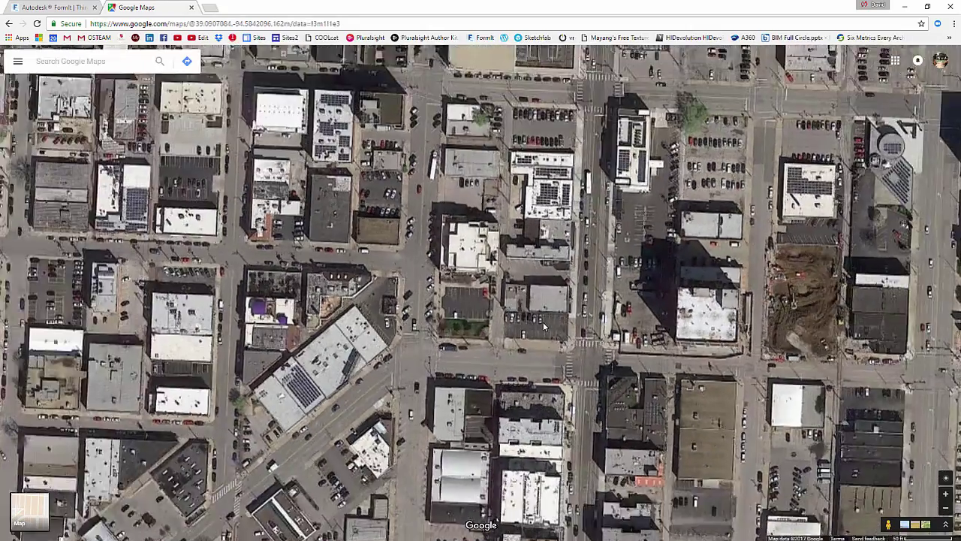
scroll(550, 326, up, 2)
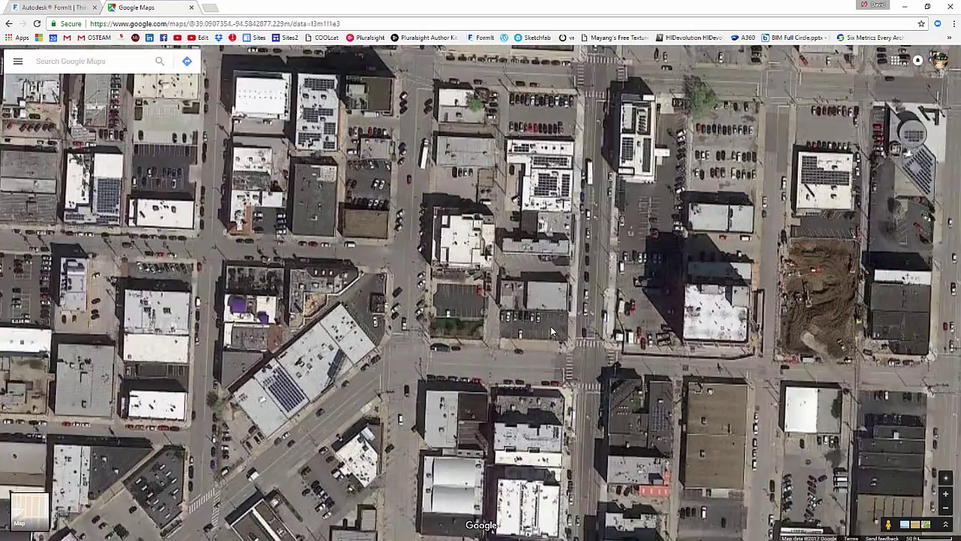
scroll(551, 326, down, 1)
scroll(550, 326, up, 2)
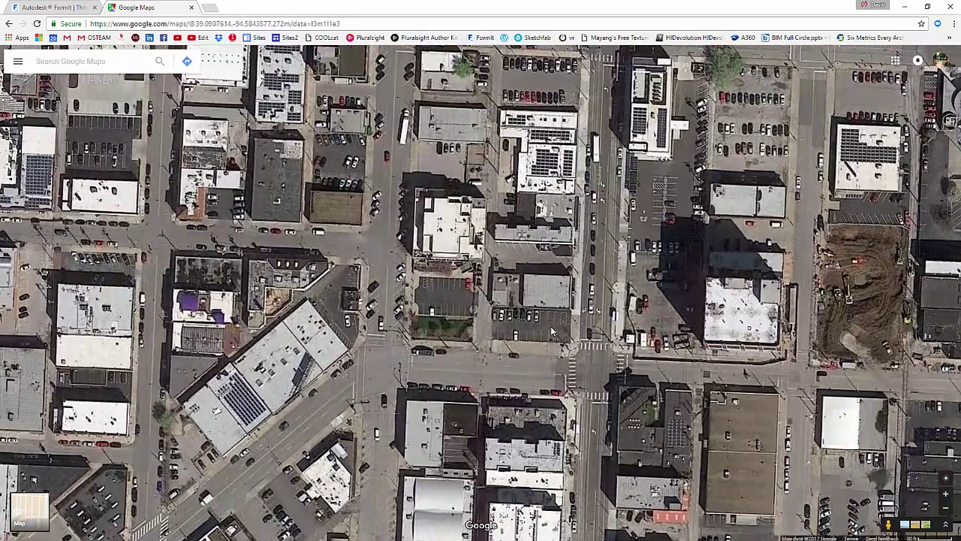
scroll(550, 326, up, 1)
drag(533, 306, 522, 325)
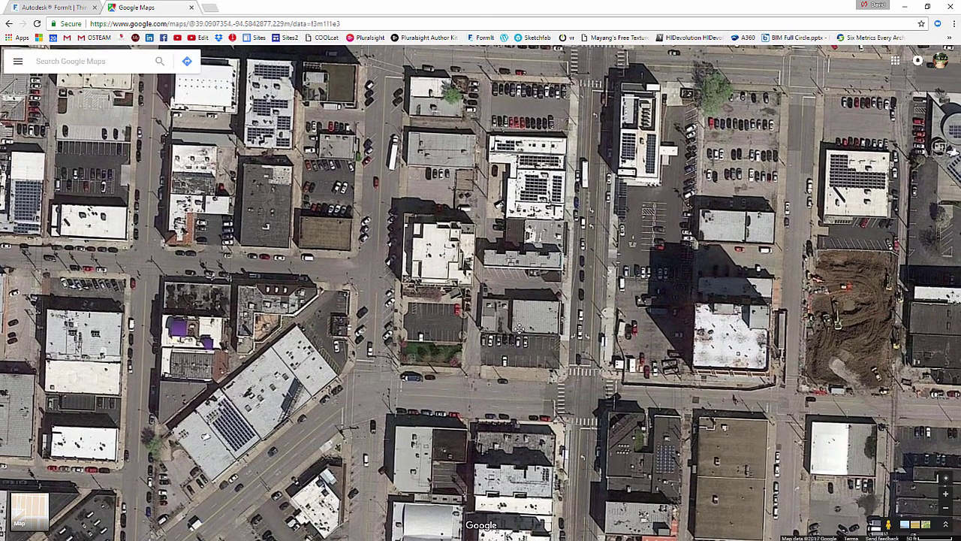
drag(522, 324, 518, 344)
scroll(518, 353, up, 1)
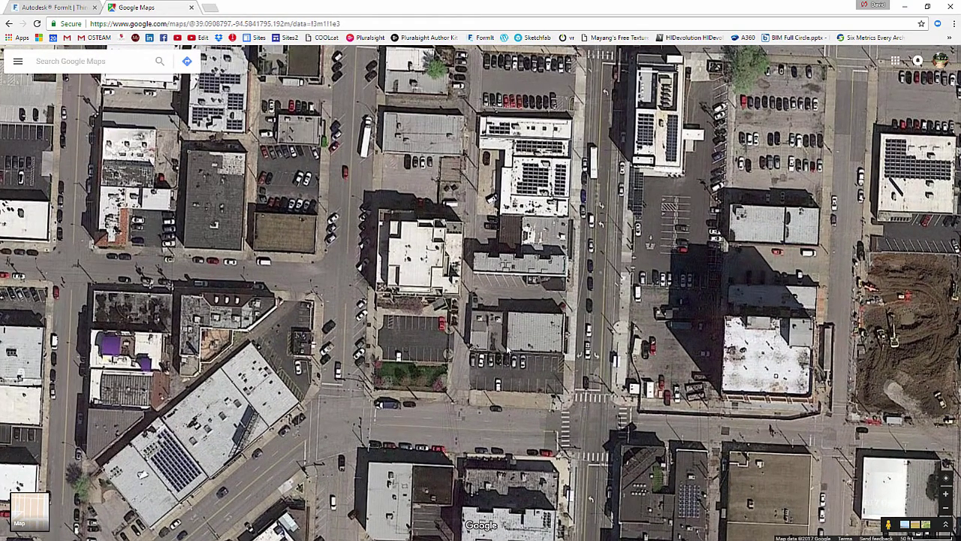
scroll(512, 351, up, 1)
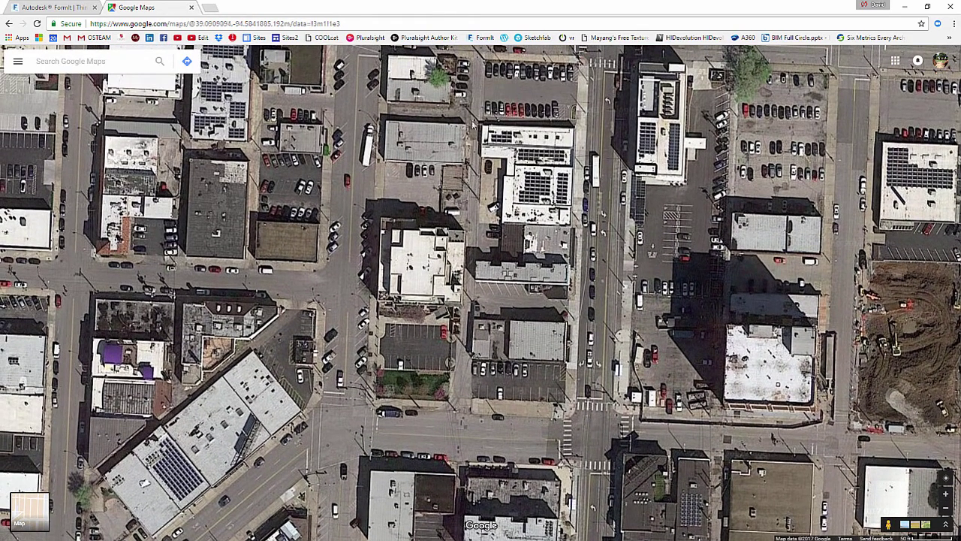
drag(485, 162, 476, 196)
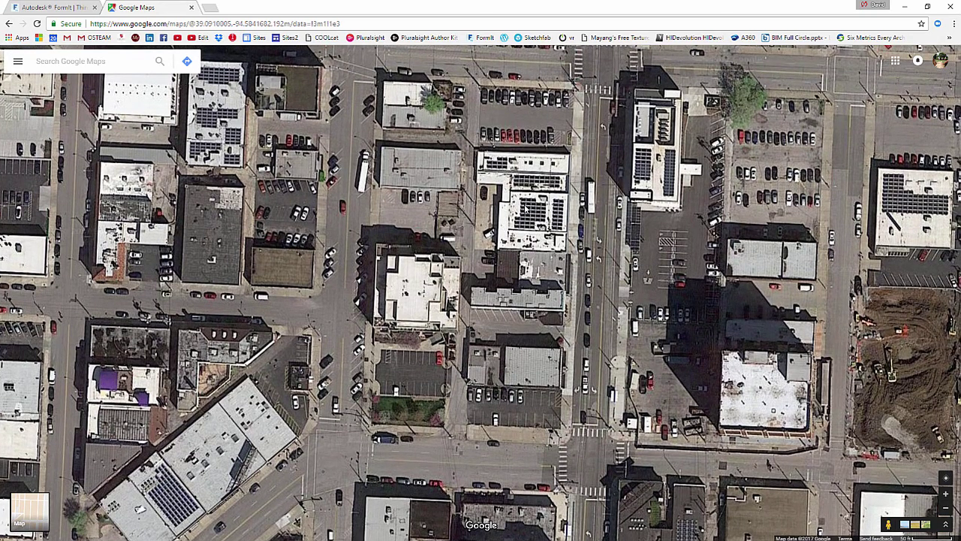
drag(526, 211, 501, 222)
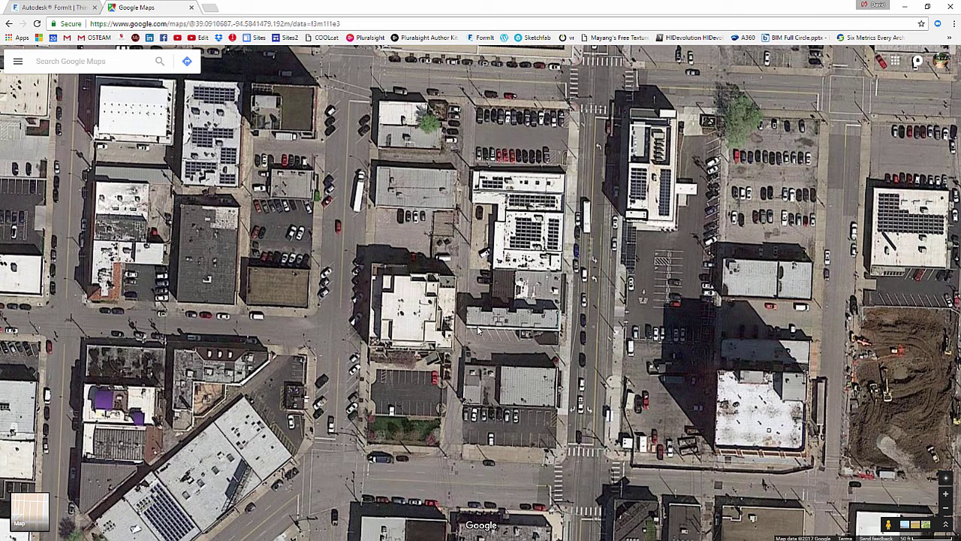
- Create a new blank Untitled-3 document and paste the captured Google Maps screenshot into it
key(alt+Tab)
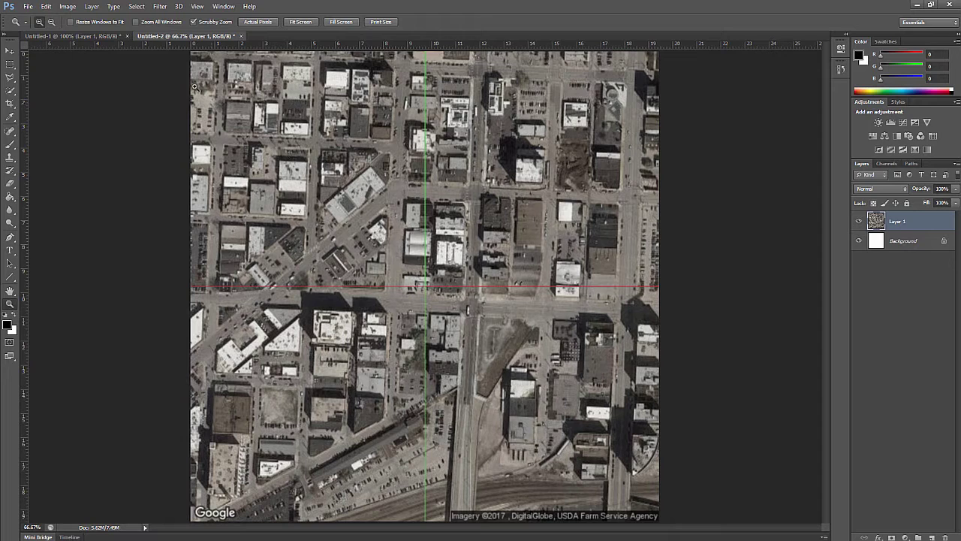
click(28, 6)
click(34, 17)
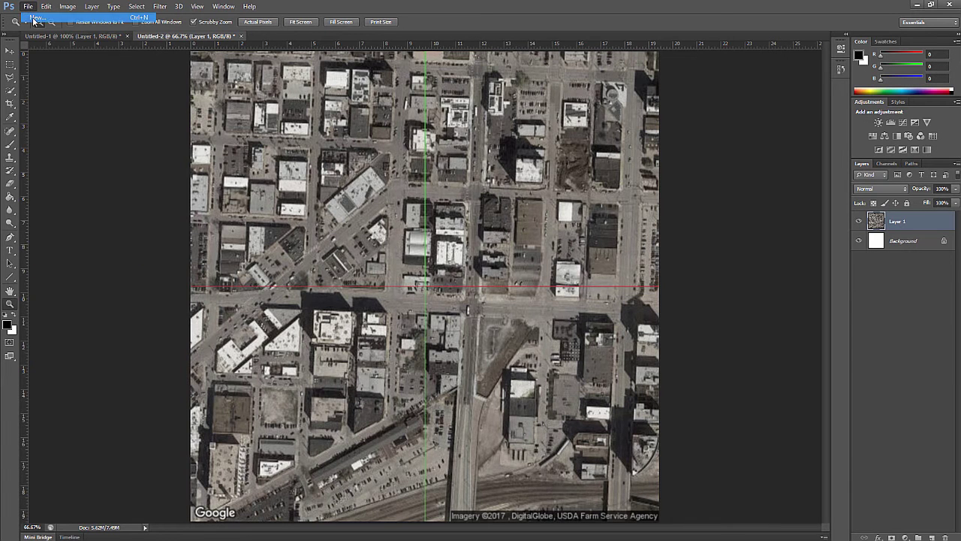
click(584, 140)
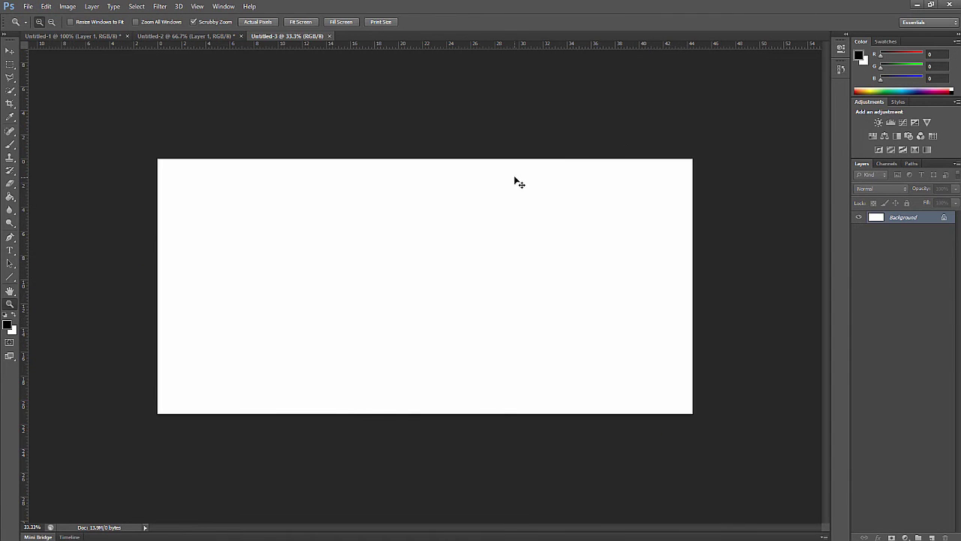
key(ctrl+v)
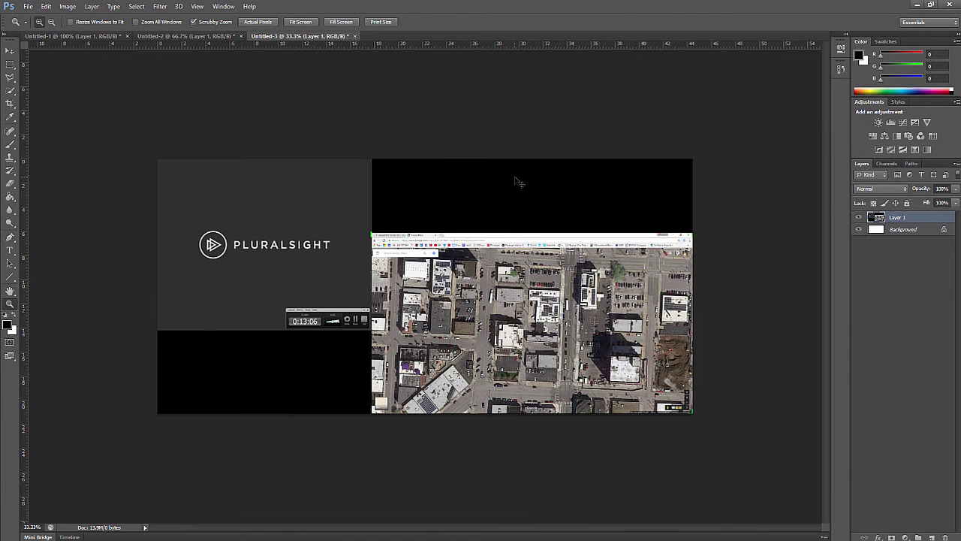
- Select a rectangle around the satellite imagery with the Rectangular Marquee
click(10, 64)
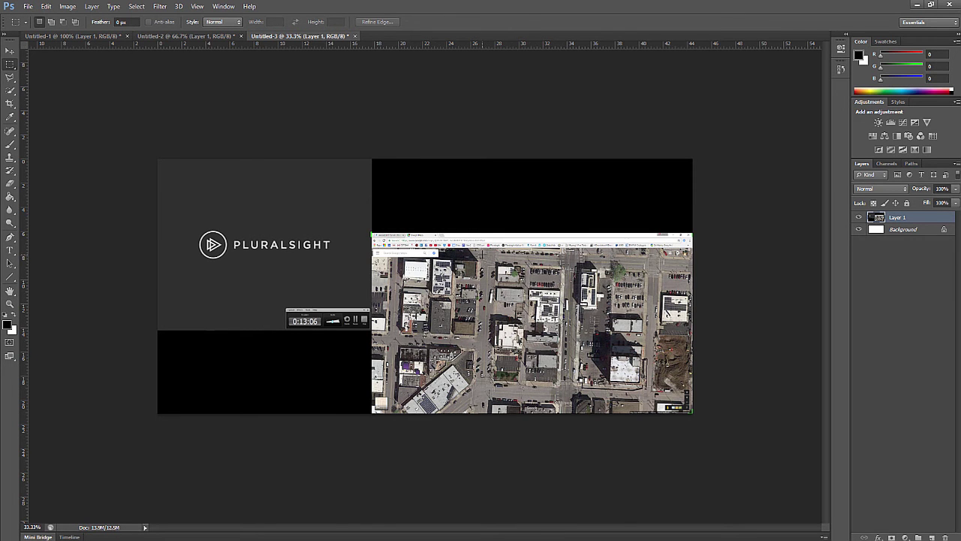
drag(484, 256, 504, 259)
drag(563, 345, 578, 371)
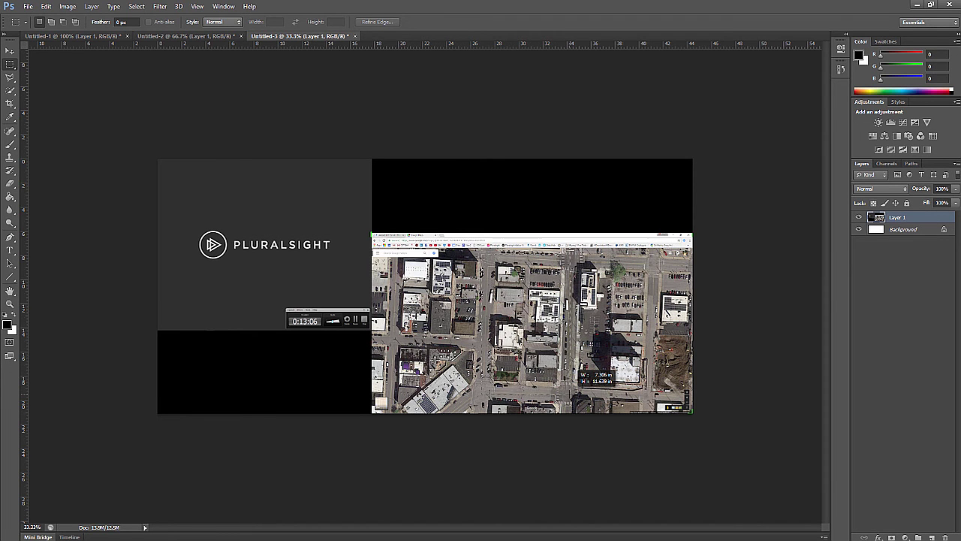
drag(571, 395, 572, 395)
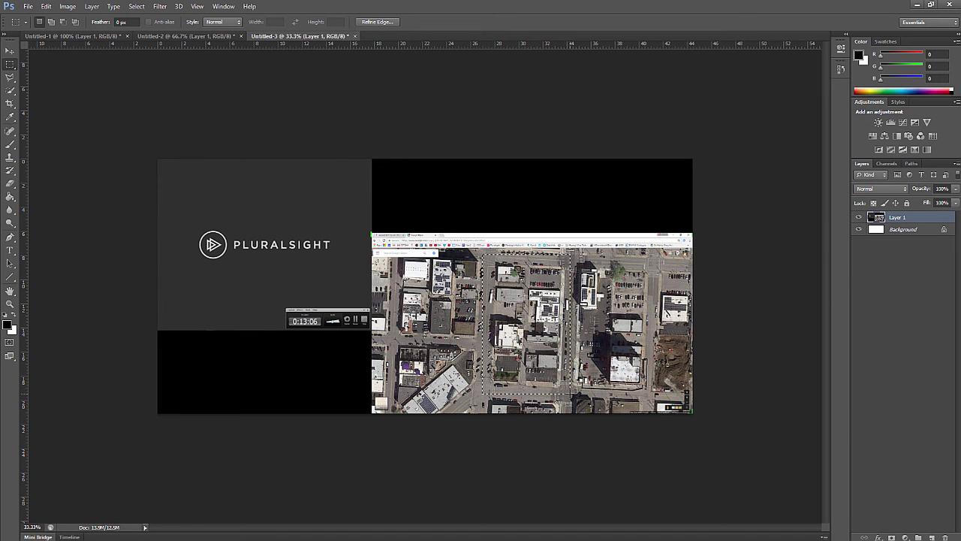
- Copy the selected imagery into Untitled-2 as Layer 2, toggling its visibility to compare
click(46, 6)
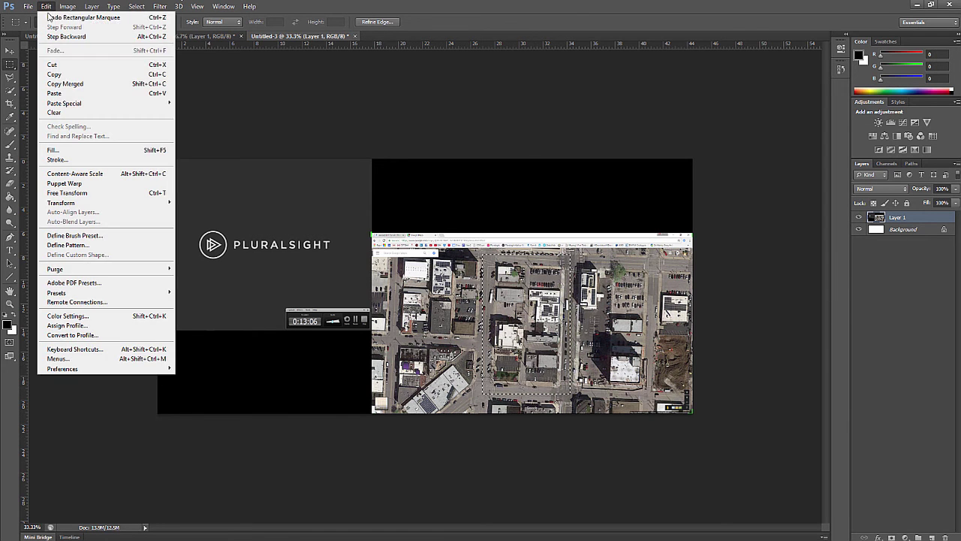
click(64, 73)
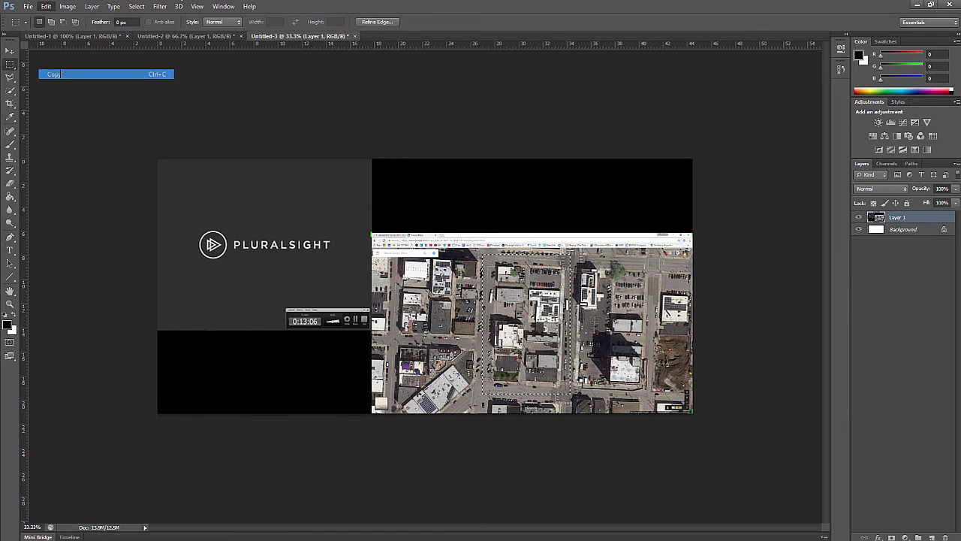
click(187, 36)
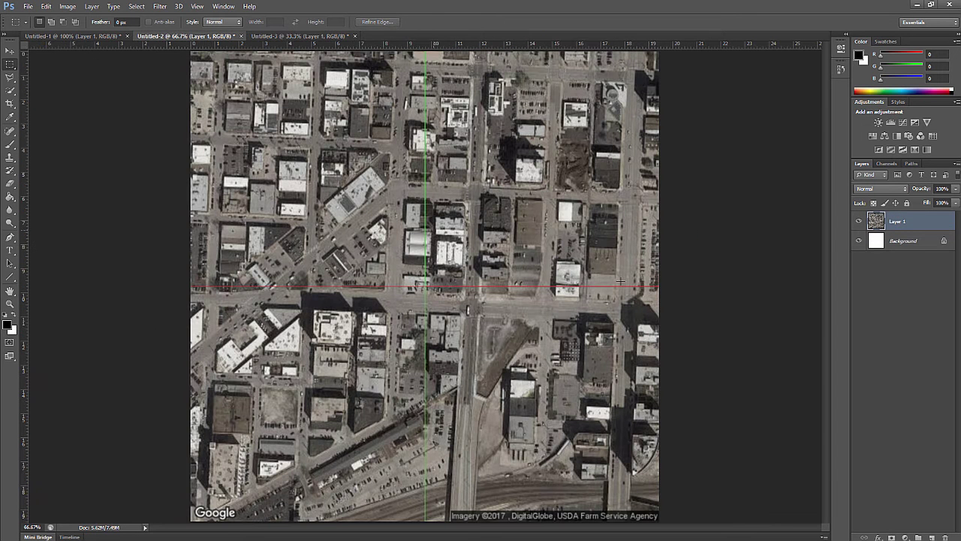
click(45, 6)
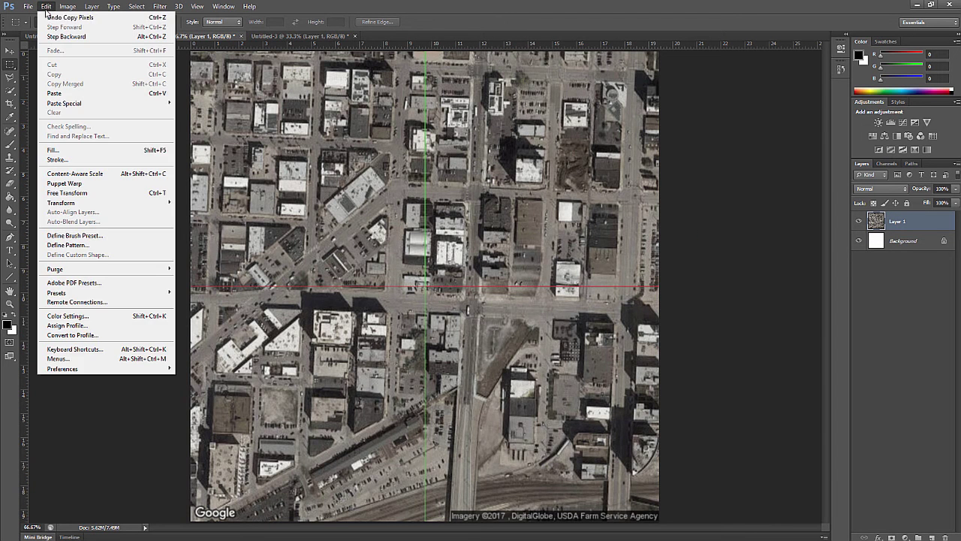
click(69, 91)
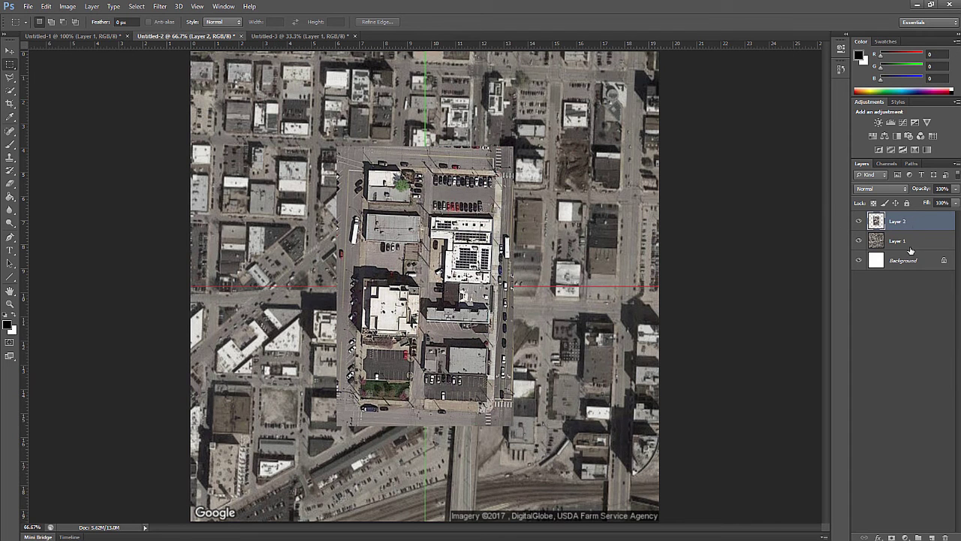
click(859, 222)
click(859, 222)
- Set Layer 2 opacity to 66% and move it up-left so its streets match the map
click(956, 192)
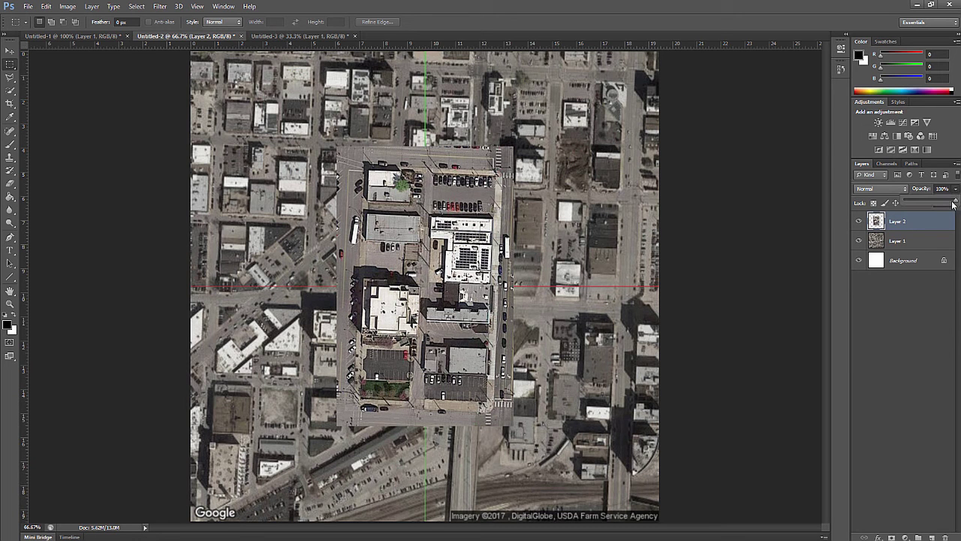
drag(954, 203, 944, 204)
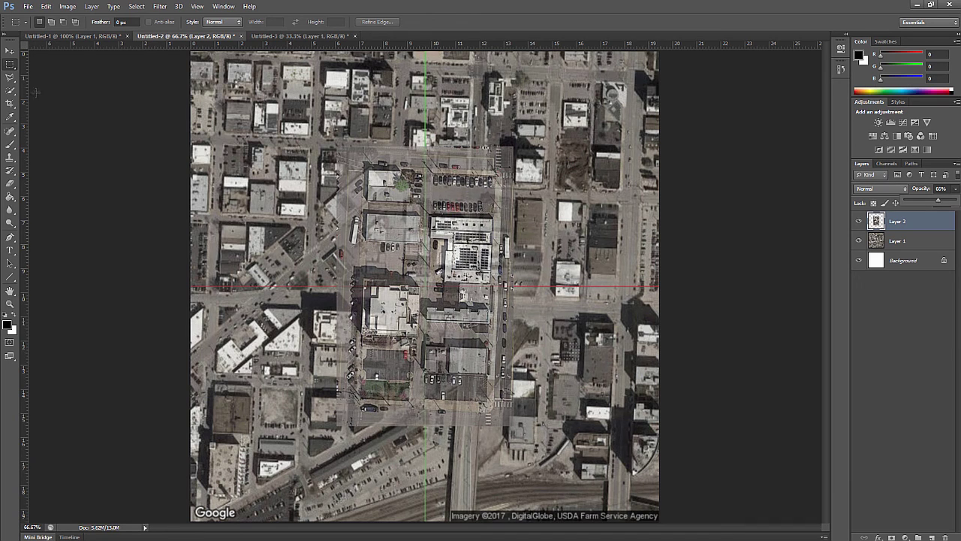
click(9, 50)
drag(472, 262, 443, 208)
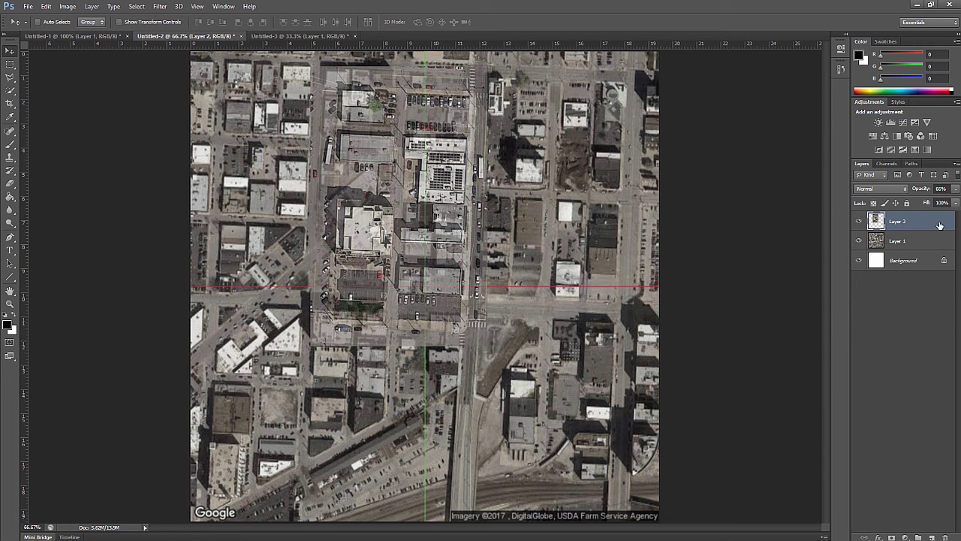
- Scale Layer 2 down to about 47%, position it over its matching block, and commit
click(46, 6)
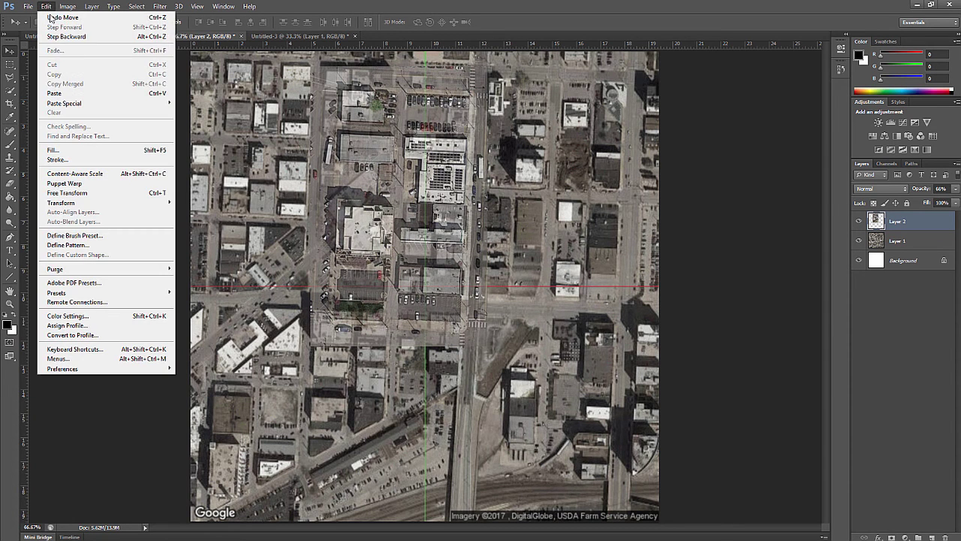
mouse_move(150, 203)
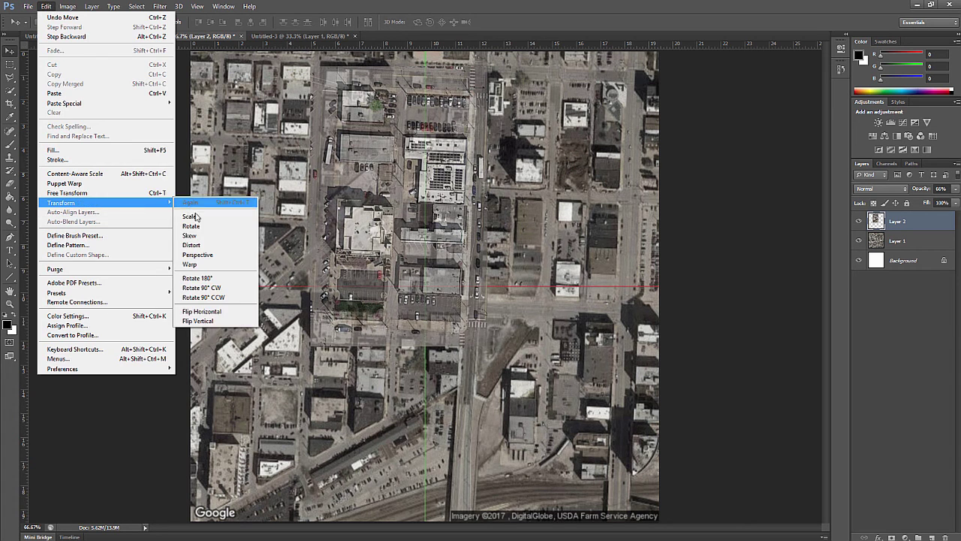
click(197, 219)
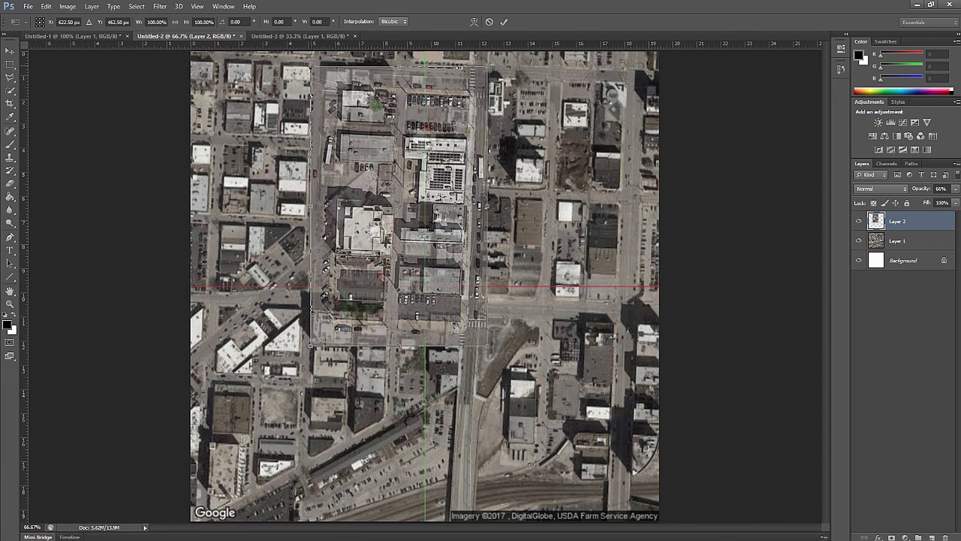
drag(311, 67, 405, 219)
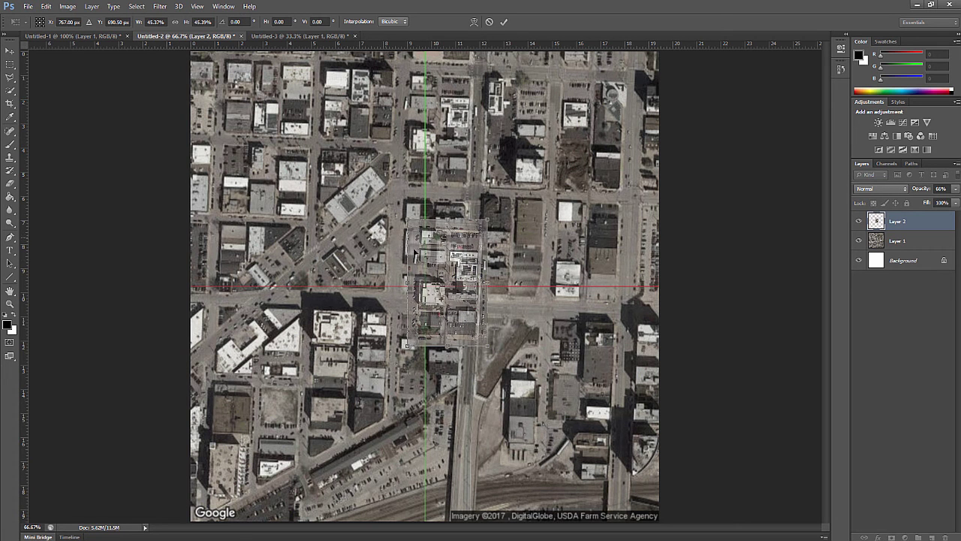
drag(460, 246, 452, 91)
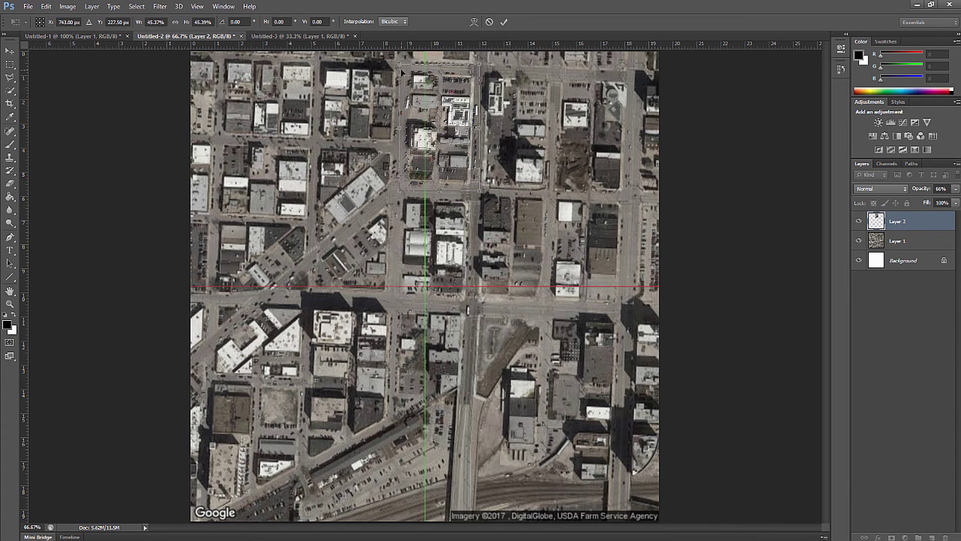
drag(402, 64, 396, 59)
mouse_move(452, 111)
mouse_down()
mouse_move(462, 109)
mouse_move(449, 111)
mouse_up()
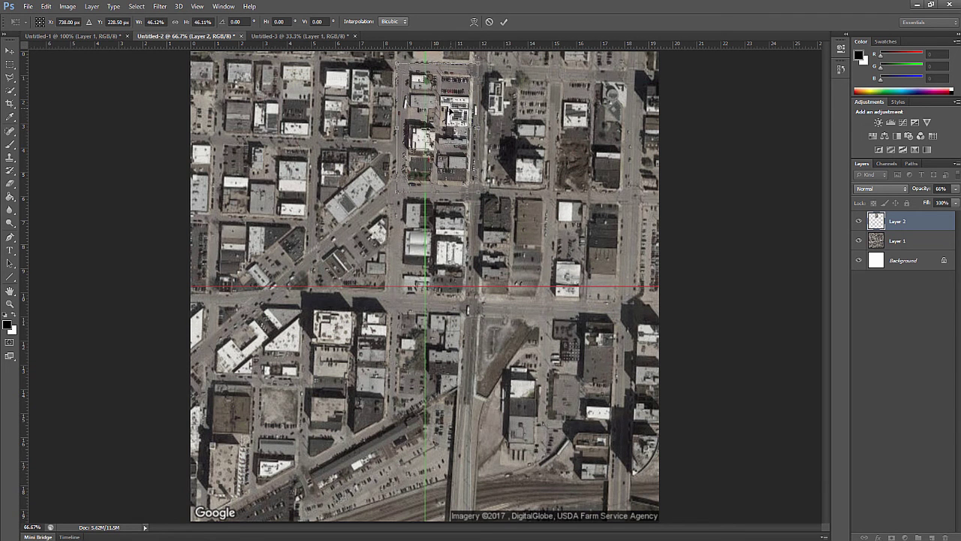
drag(397, 64, 393, 61)
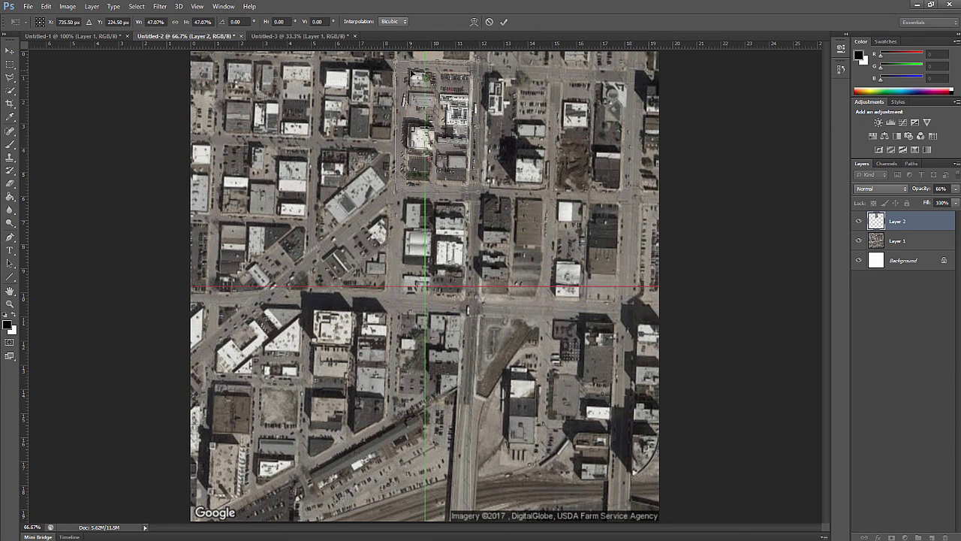
key(Return)
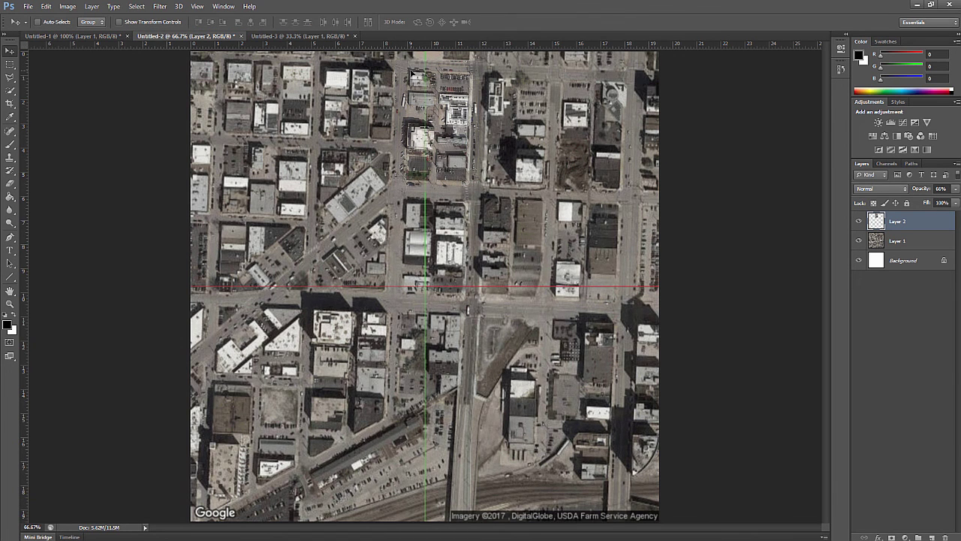
- Zoom in to 200% on the aligned block
click(13, 304)
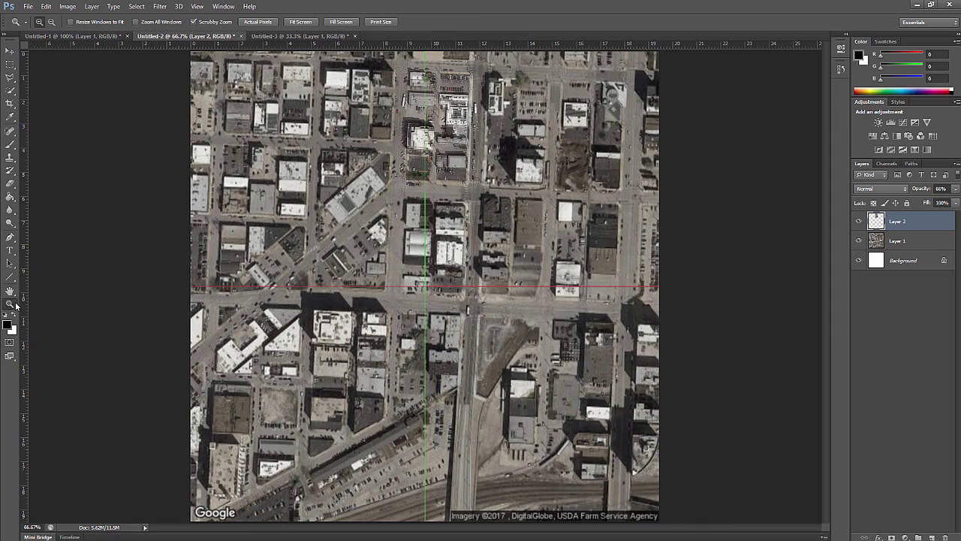
click(445, 110)
click(446, 111)
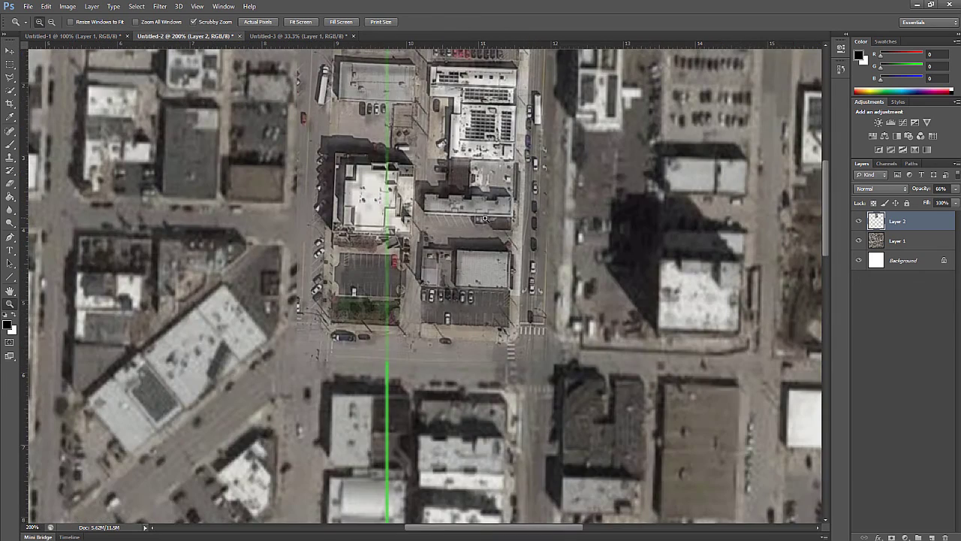
scroll(487, 218, up, 2)
scroll(487, 217, up, 3)
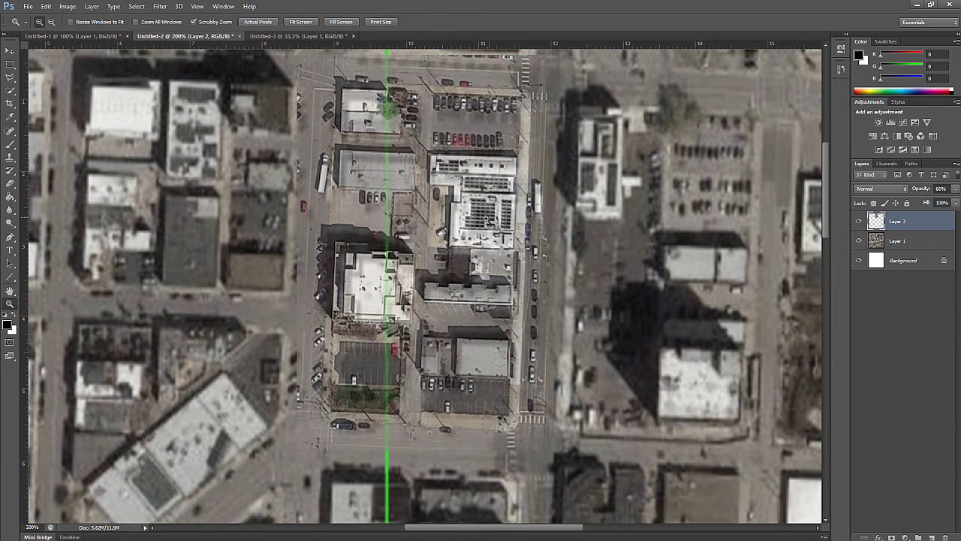
scroll(486, 221, up, 1)
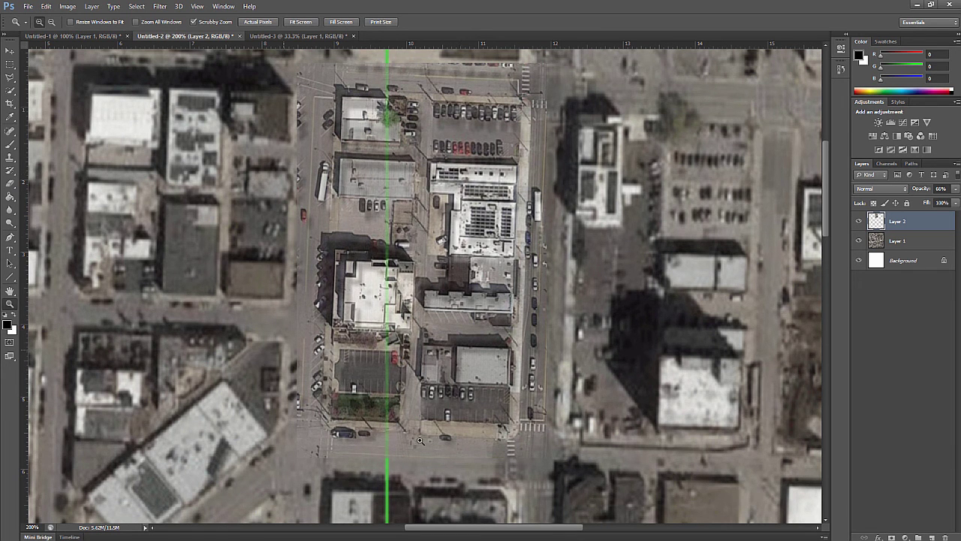
- Rescale Layer 2 to about 97.6% and nudge it into alignment with the site image, then commit
click(46, 6)
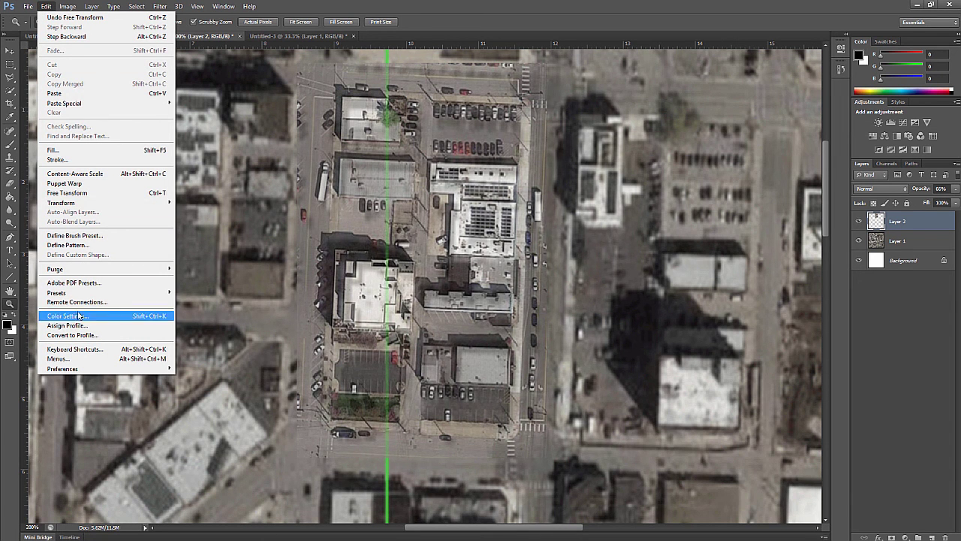
mouse_move(132, 203)
click(212, 215)
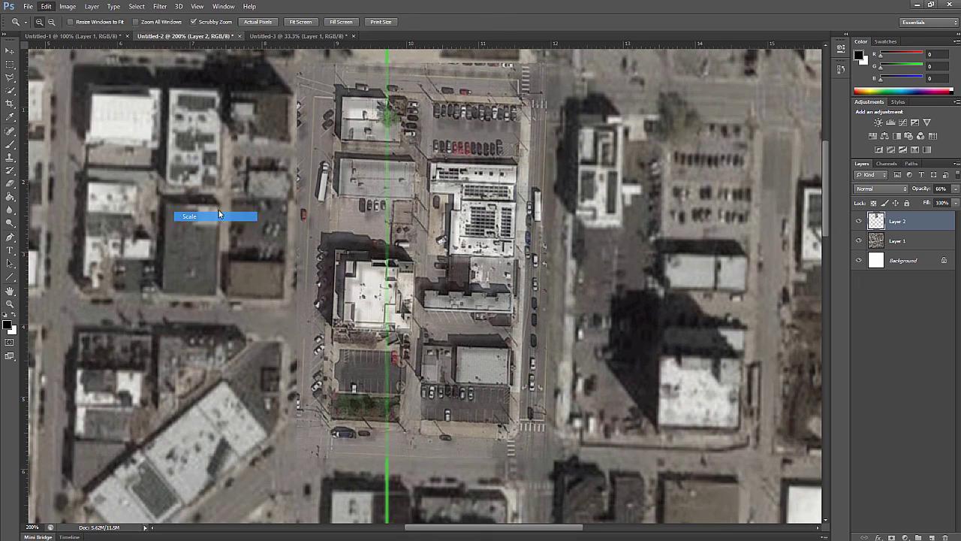
mouse_move(296, 63)
mouse_down()
mouse_move(331, 94)
mouse_move(299, 75)
mouse_move(328, 109)
mouse_move(302, 73)
mouse_up()
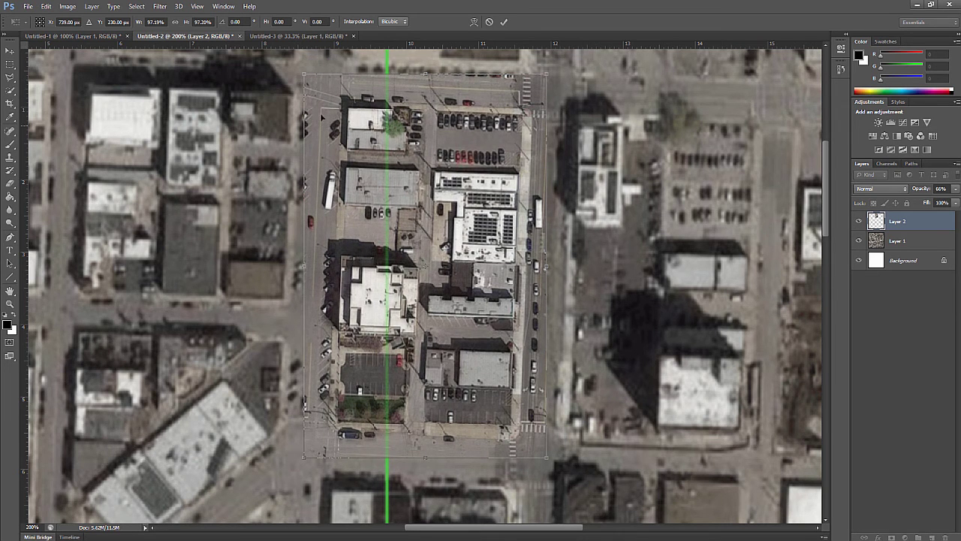
drag(448, 360, 451, 362)
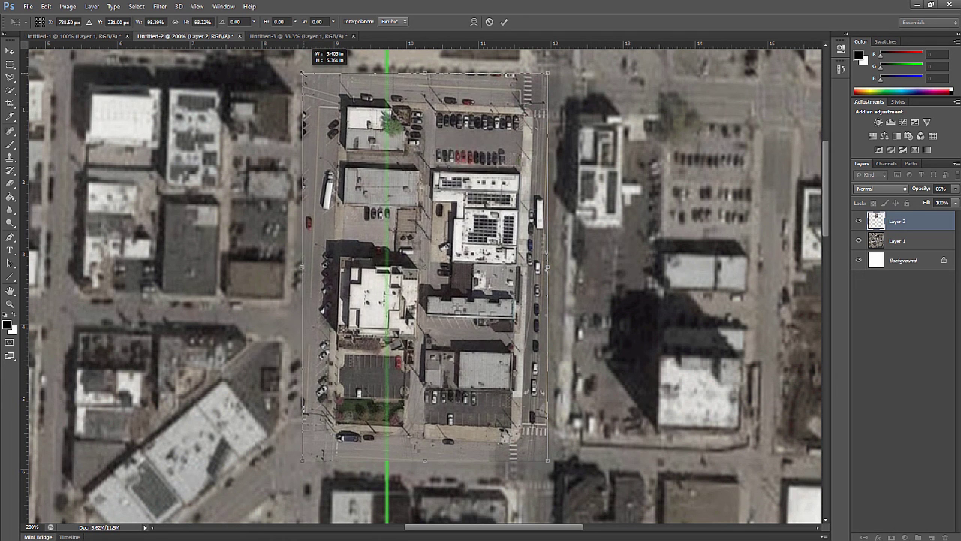
drag(304, 75, 302, 75)
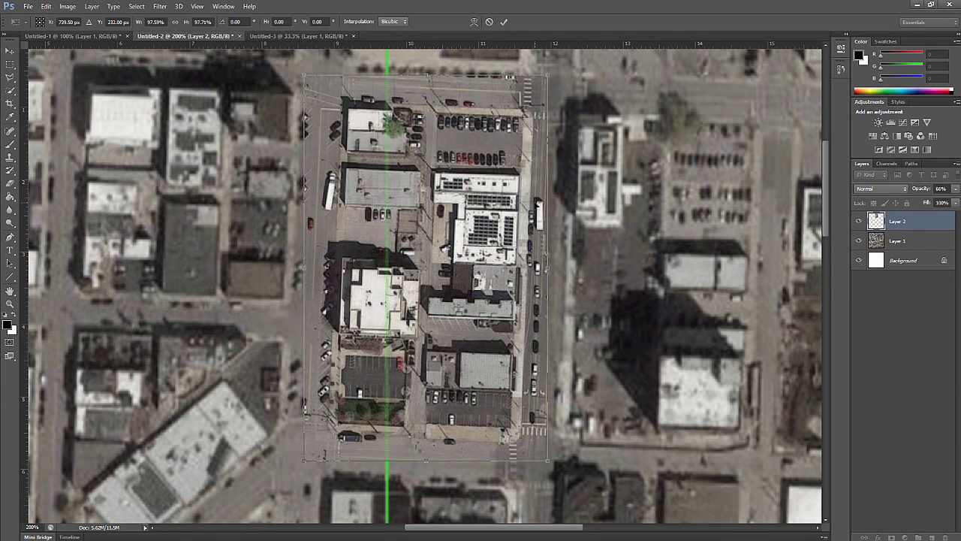
key(Return)
key(z)
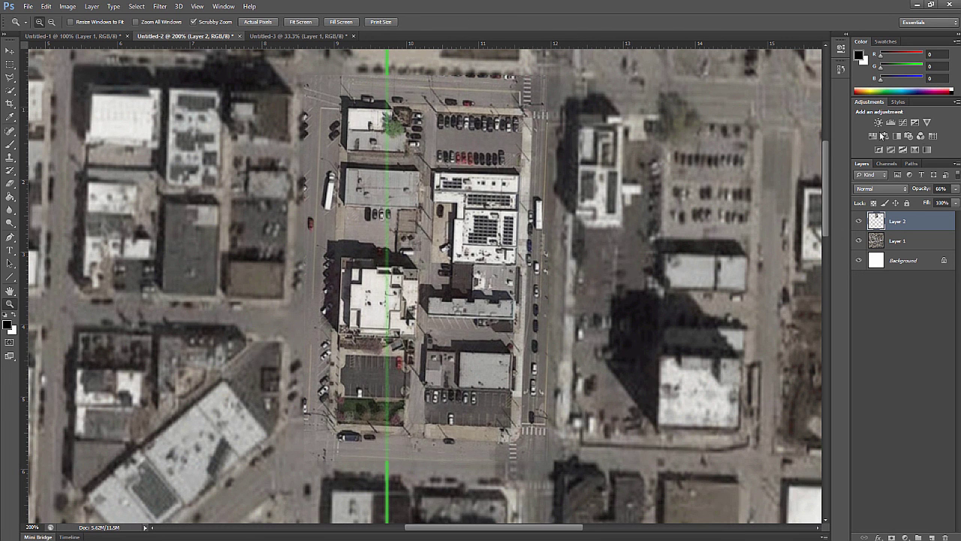
click(861, 223)
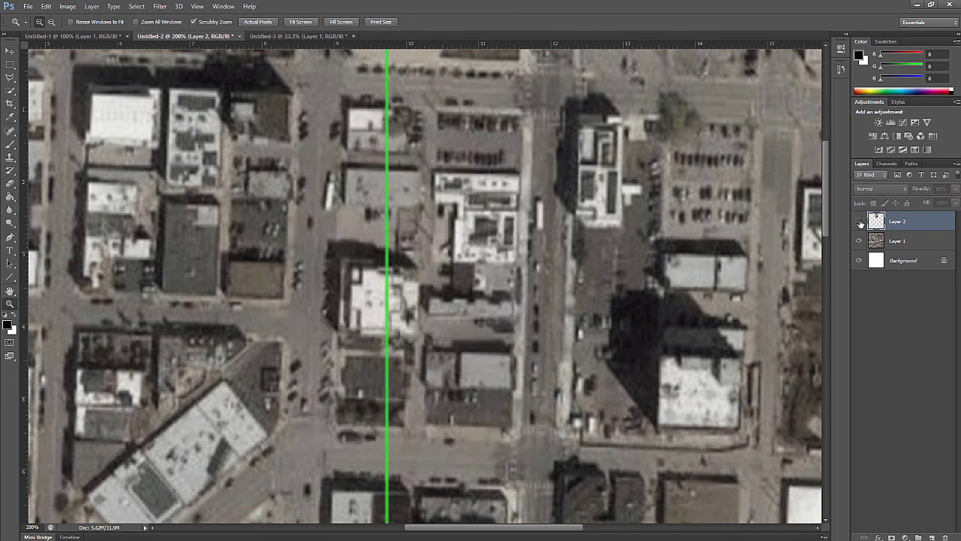
click(861, 223)
click(861, 223)
click(861, 223)
click(861, 224)
click(861, 223)
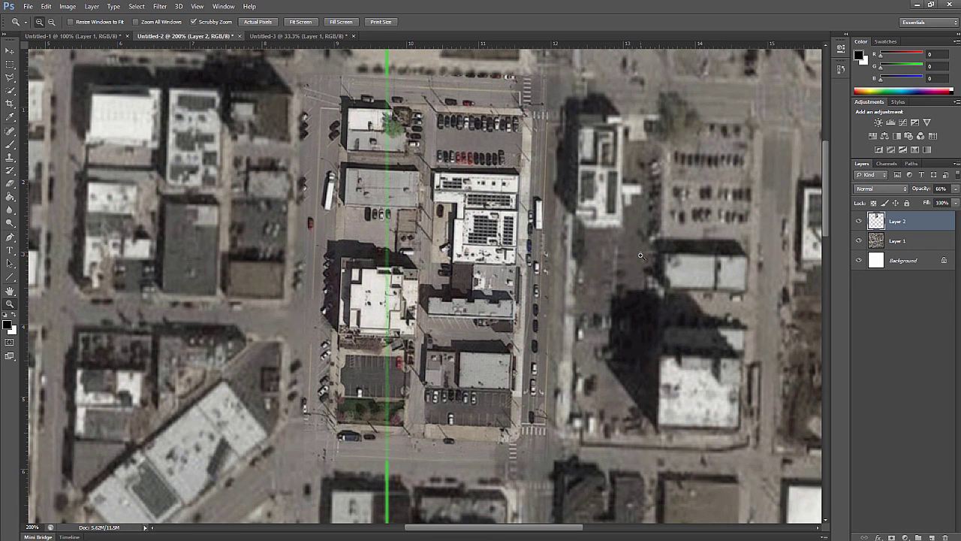
scroll(640, 256, down, 8)
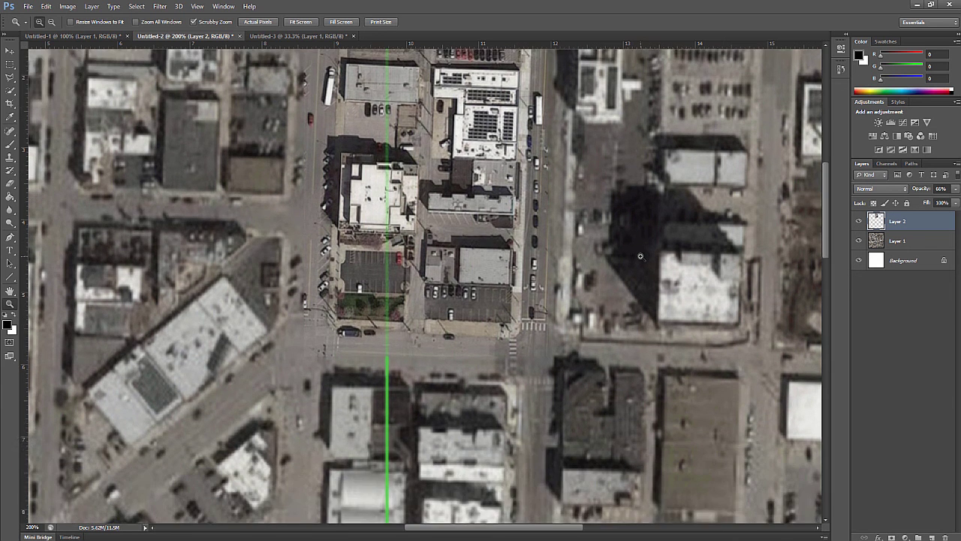
scroll(642, 258, down, 2)
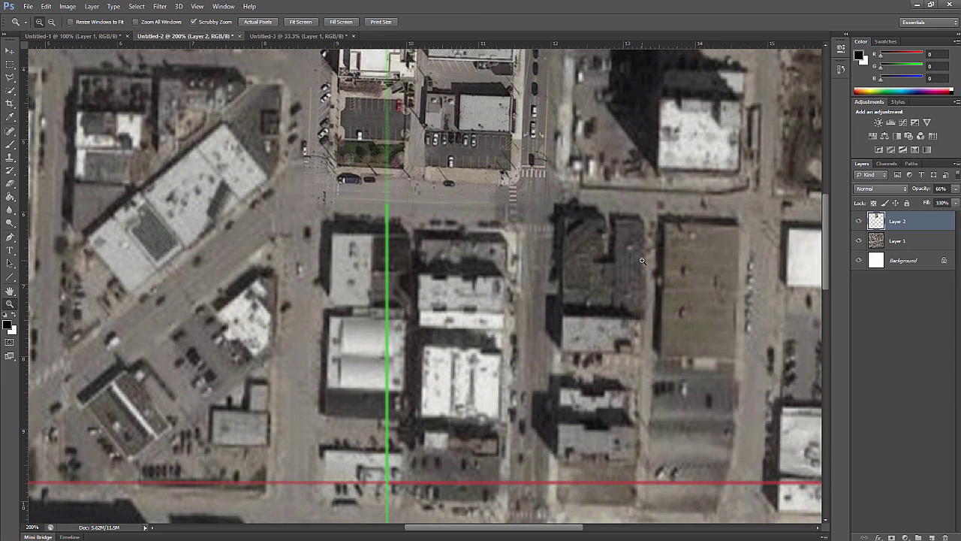
scroll(642, 261, down, 2)
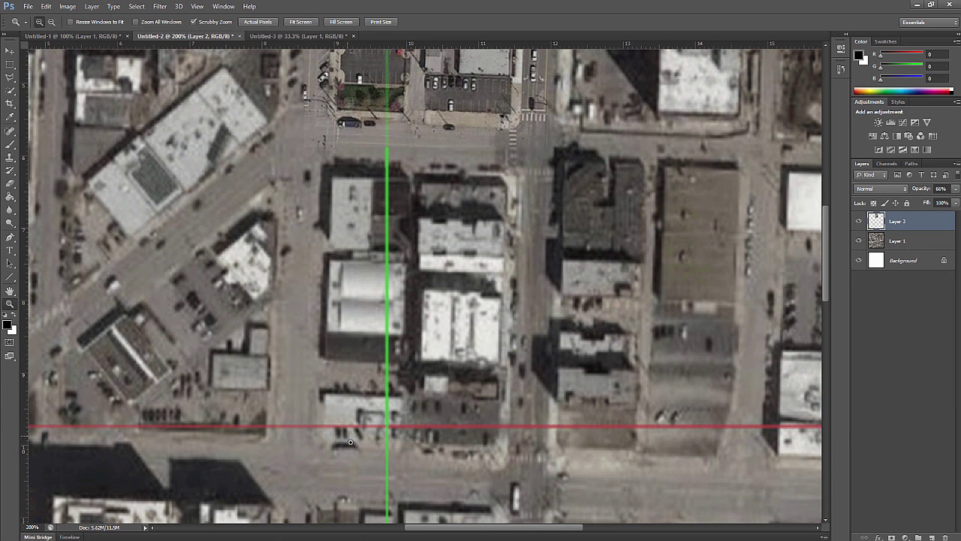
scroll(521, 178, up, 8)
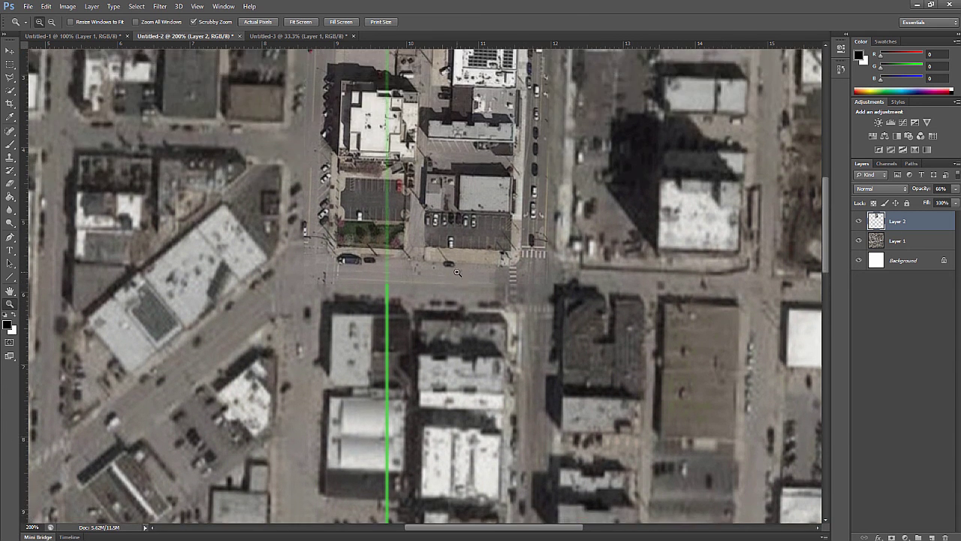
scroll(487, 279, up, 4)
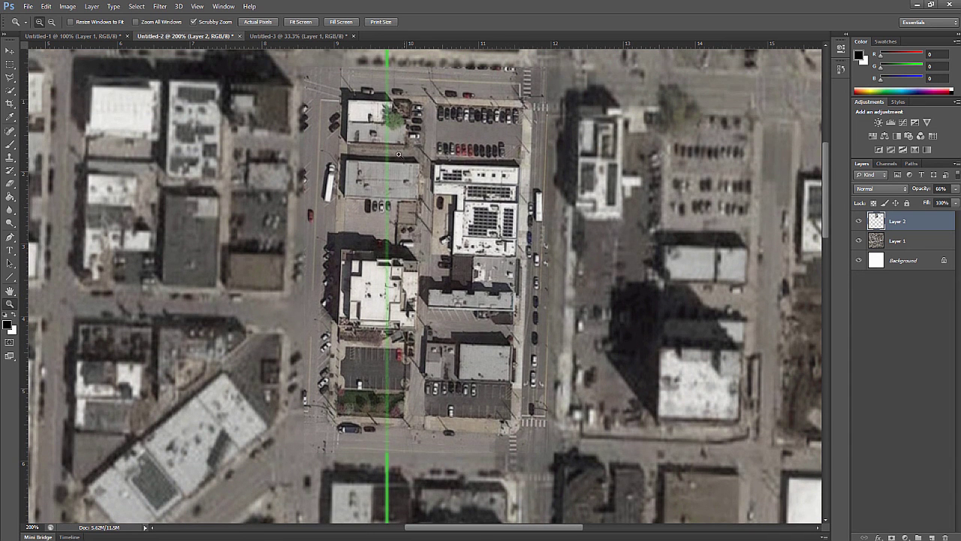